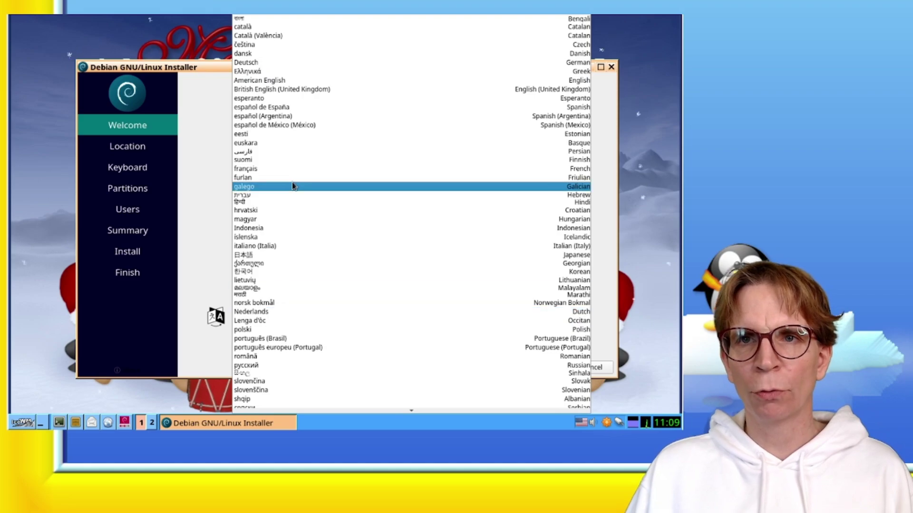
- Set the installer language to Deutsch and the location to region Europe, zone Zurich
left_click(291, 64)
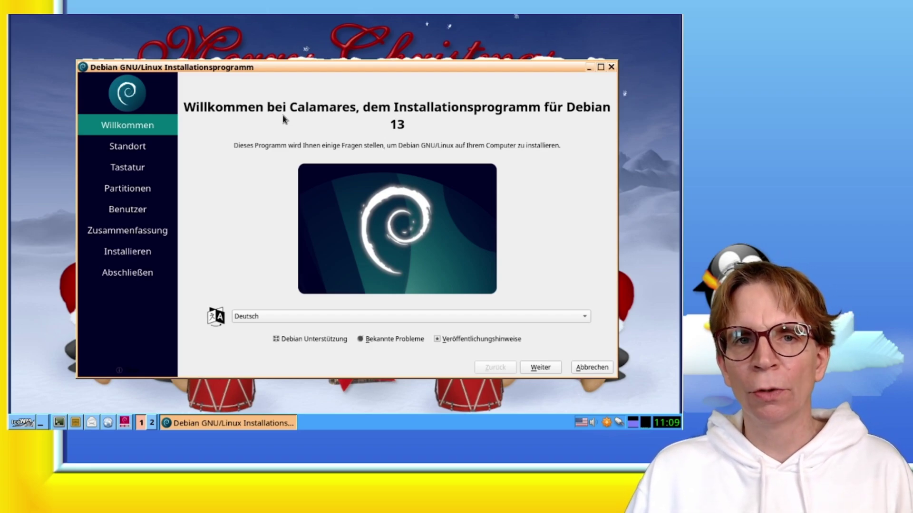
left_click(546, 368)
left_click(310, 294)
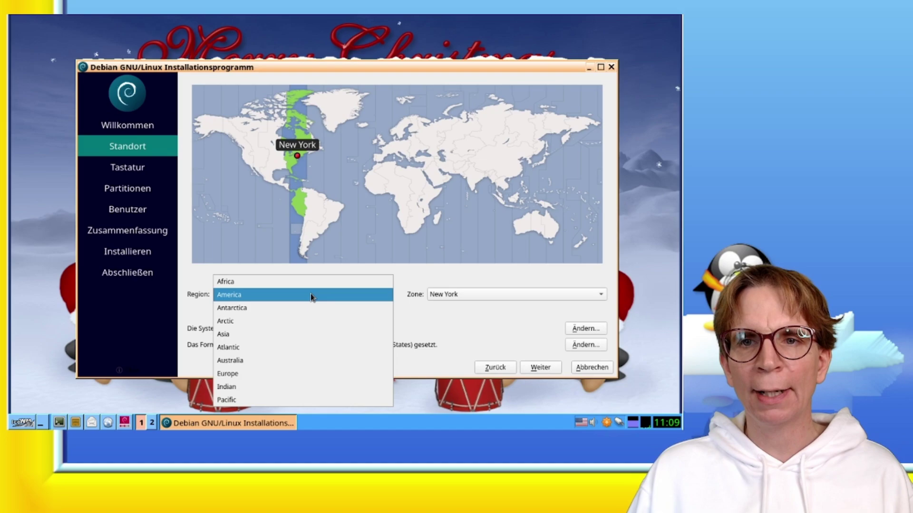
left_click(281, 372)
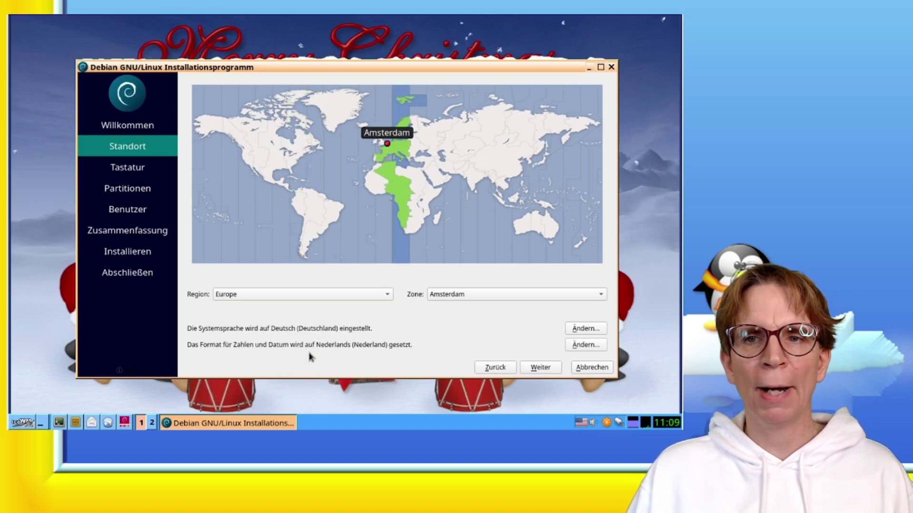
left_click(456, 297)
scroll(449, 345, "down", 9)
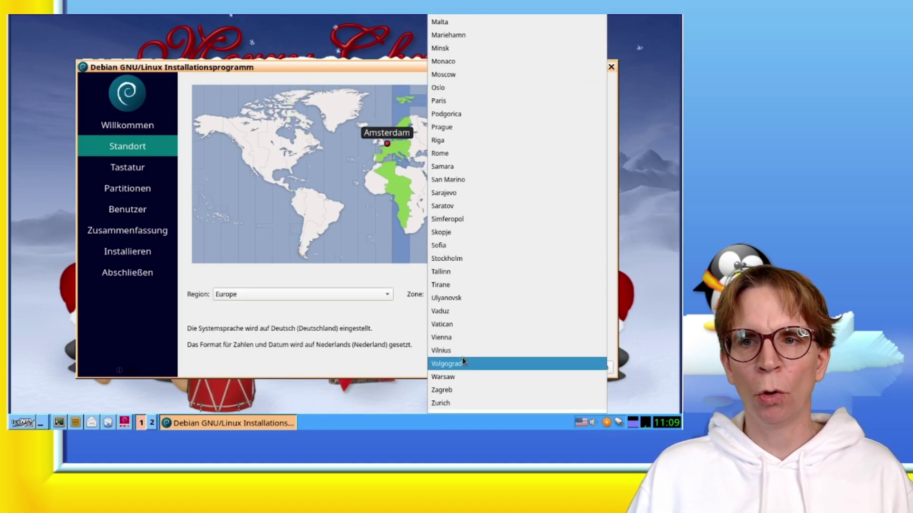
left_click(463, 400)
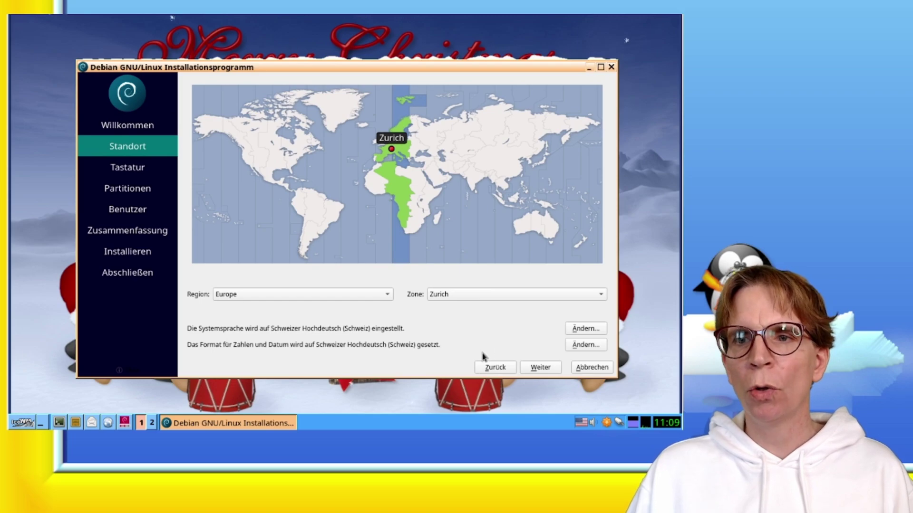
left_click(540, 367)
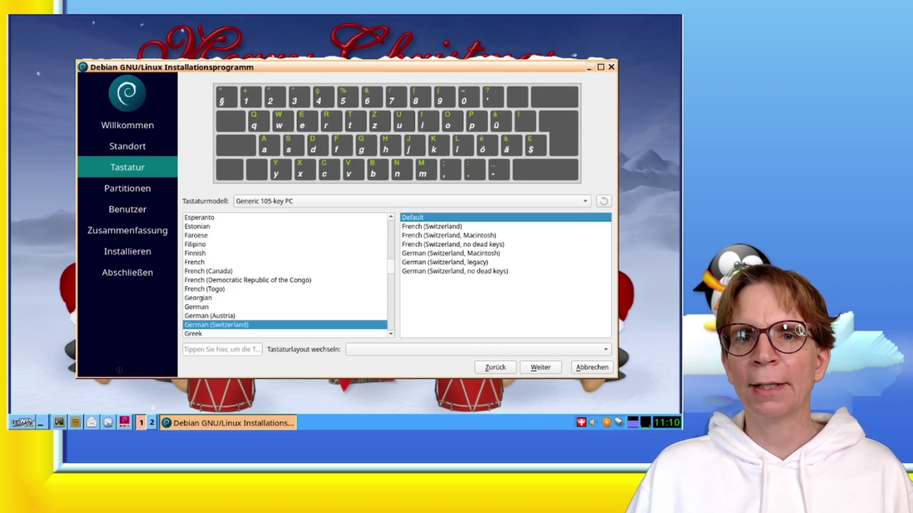
- Choose the German keyboard layout, test it with umlauts, clear the test text and continue to partitioning
left_click(211, 309)
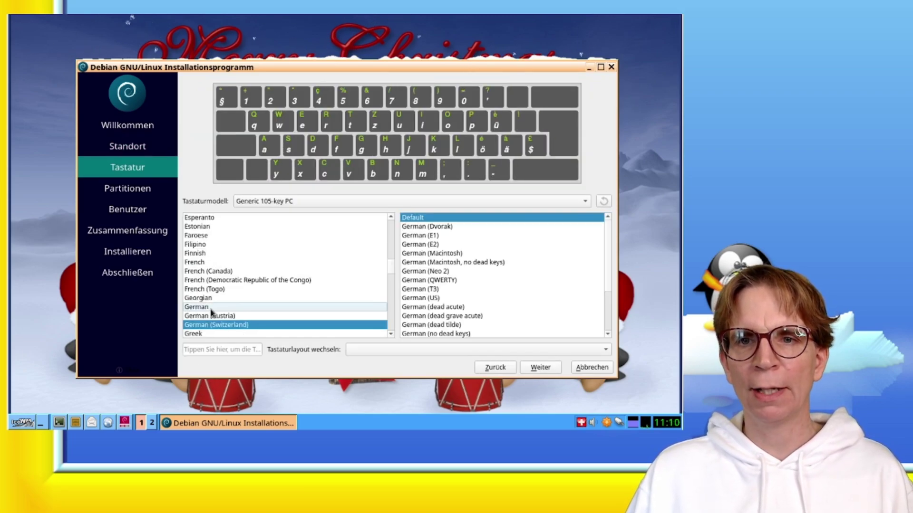
left_click(245, 347)
type("äöü")
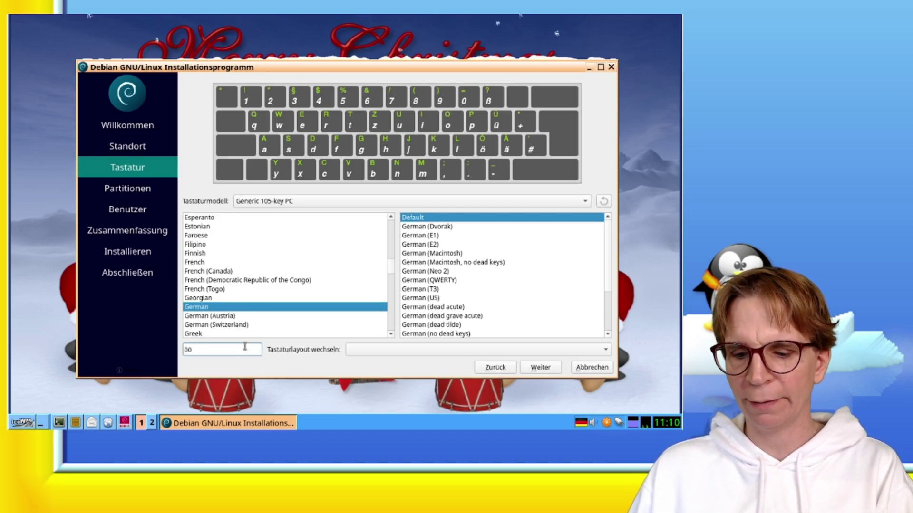
key("BackSpace")
key("BackSpace")
key("BackSpace")
left_click(540, 366)
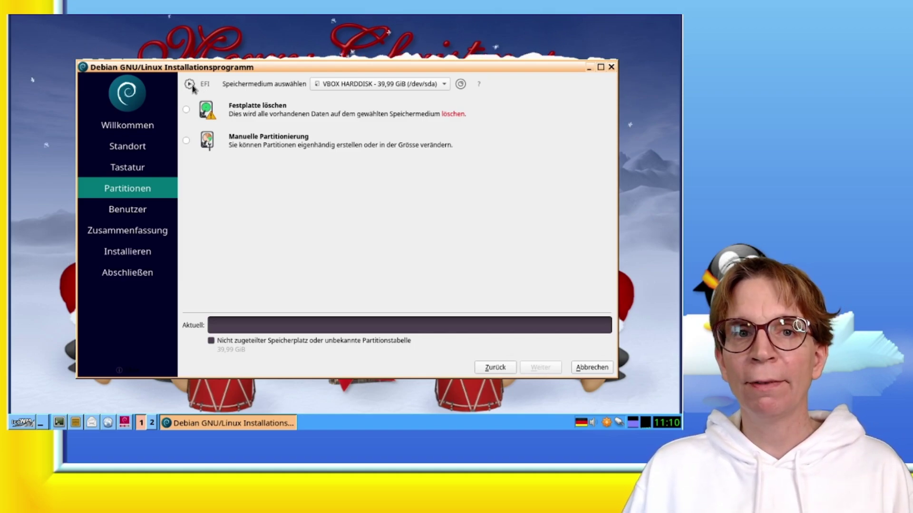
- Preview the partition layout that erasing the whole disk would create
mouse_move(194, 89)
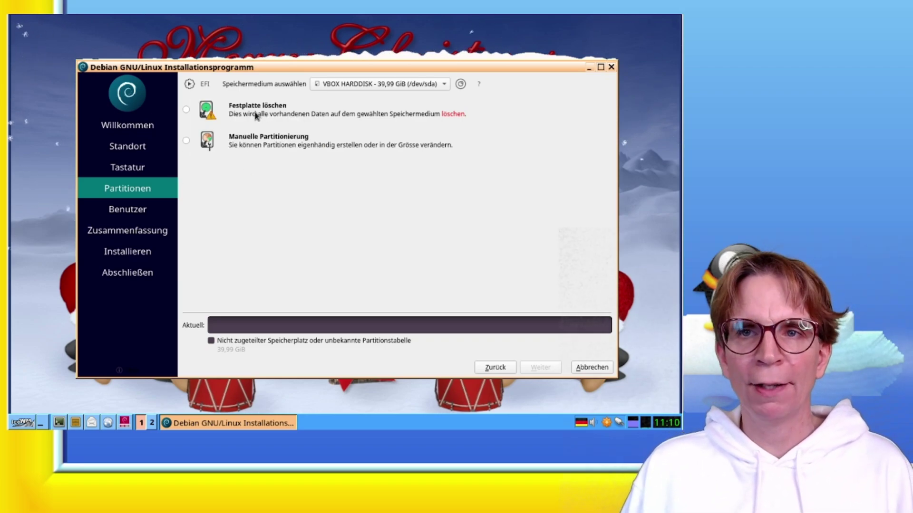
left_click(255, 116)
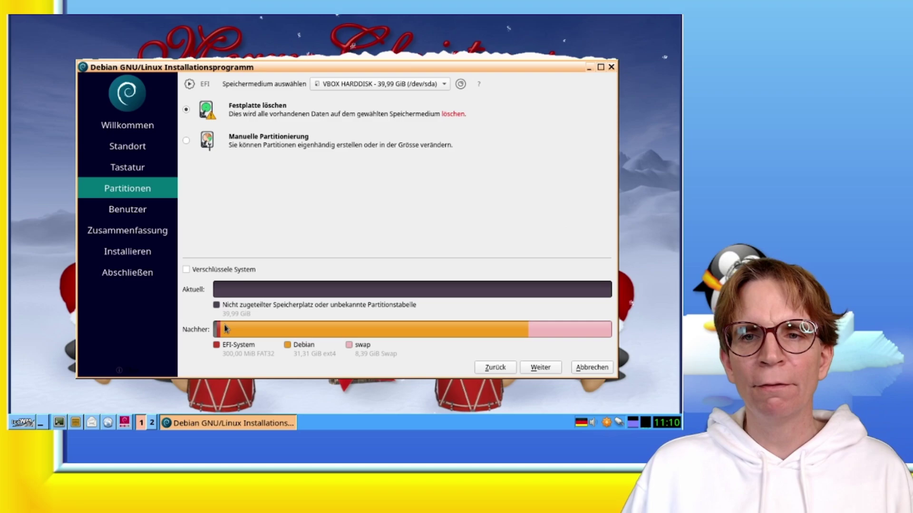
mouse_move(225, 339)
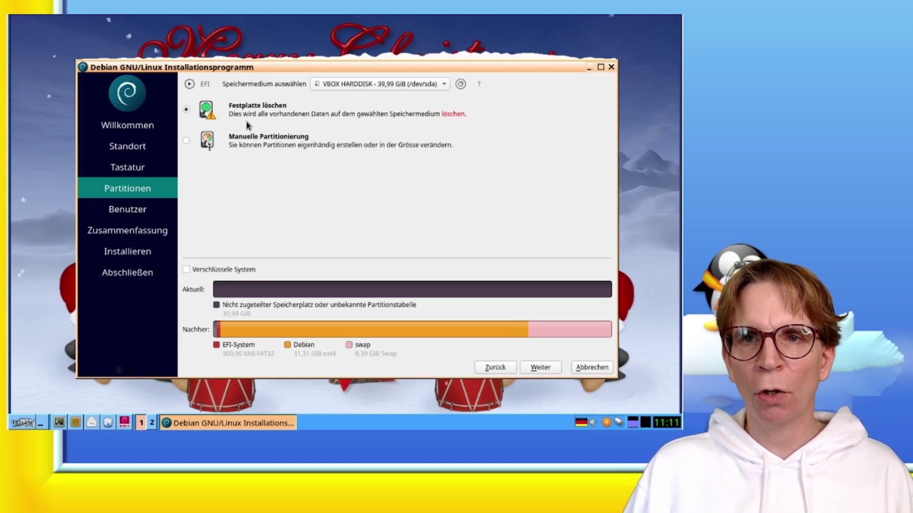
- Choose manual partitioning and create a new GUID partition table (GPT) on the VBOX HARDDISK
left_click(232, 152)
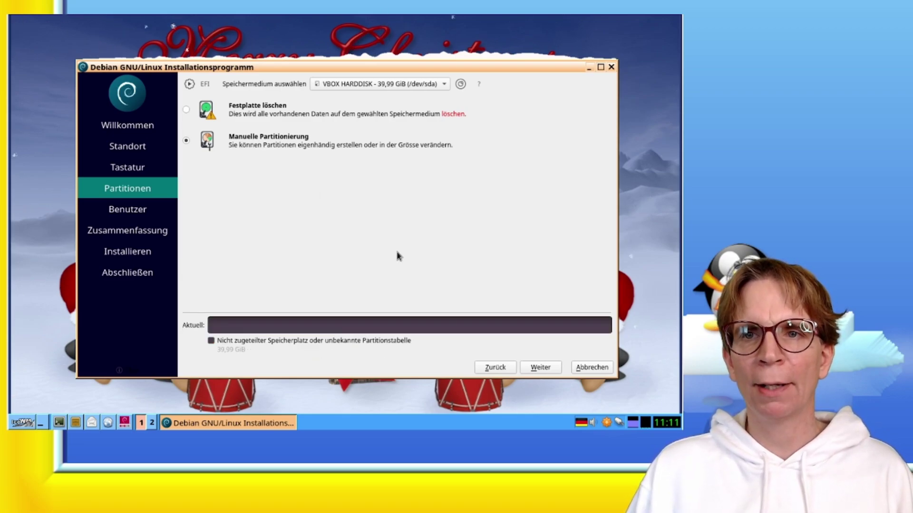
left_click(541, 367)
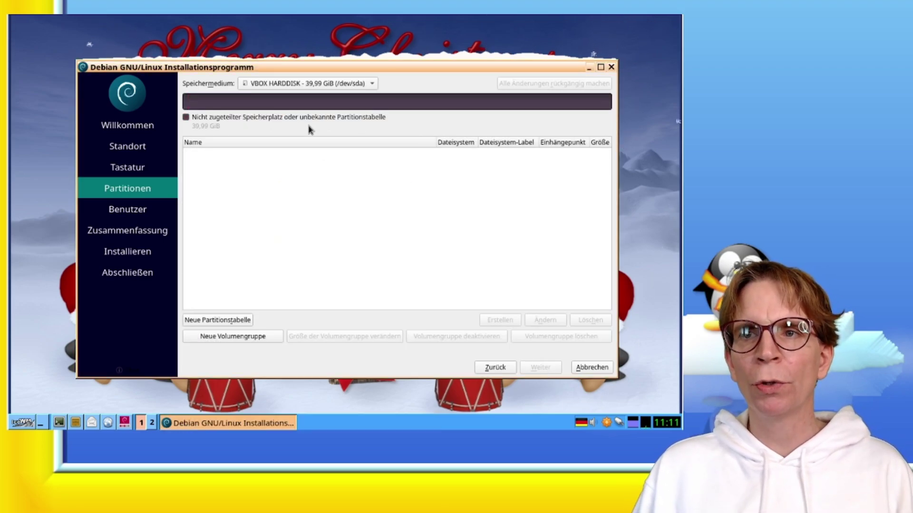
left_click(224, 321)
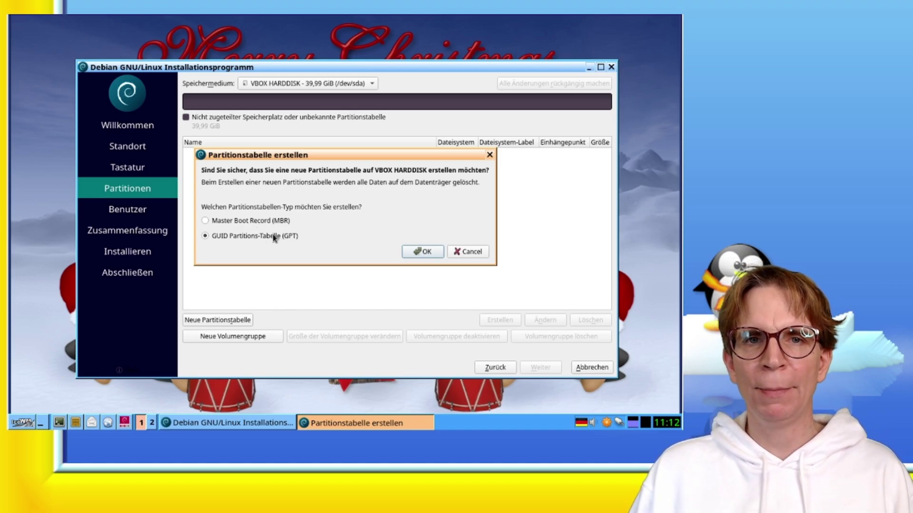
left_click(425, 253)
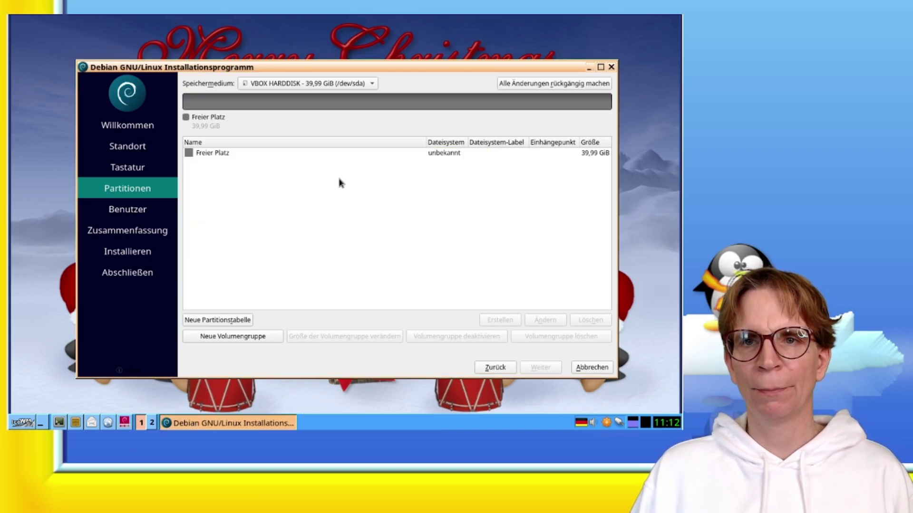
- Start a new partition in the free space with a size of 300 MiB and the fat32 file system
left_click(225, 155)
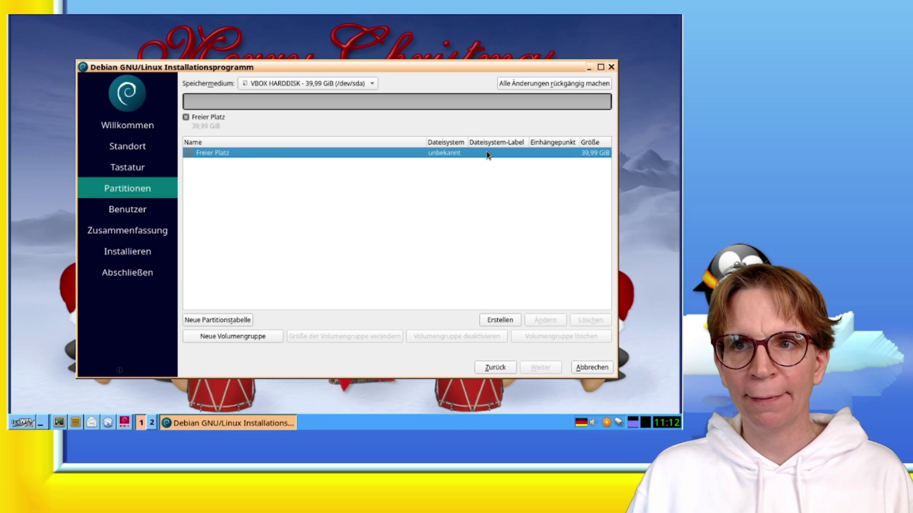
left_click(500, 320)
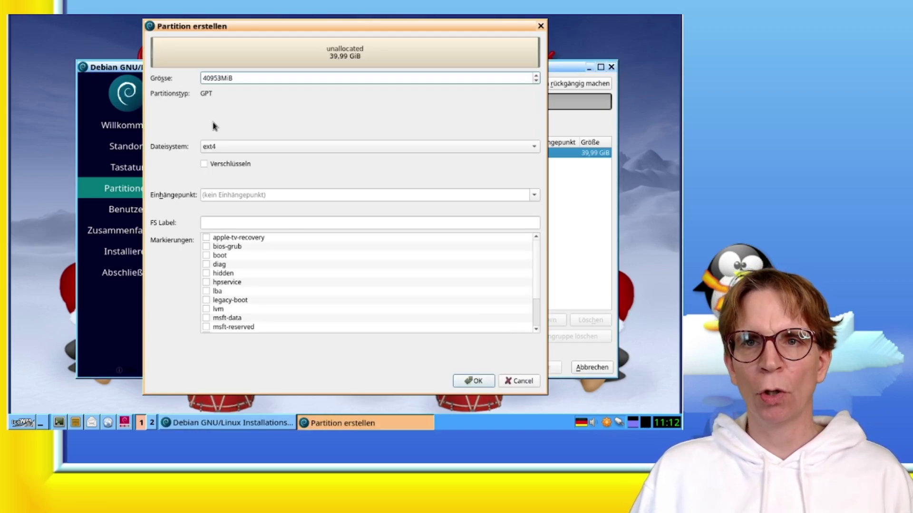
left_click_drag(219, 78, 98, 43)
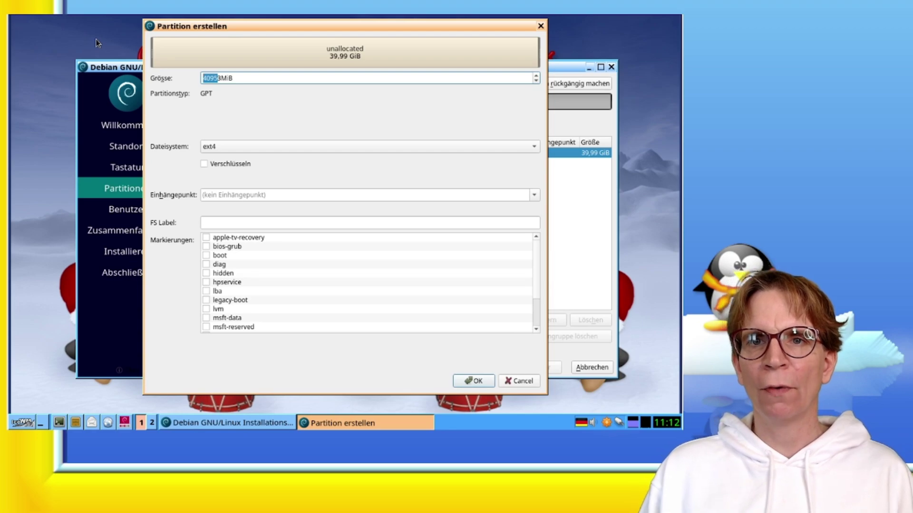
key("BackSpace")
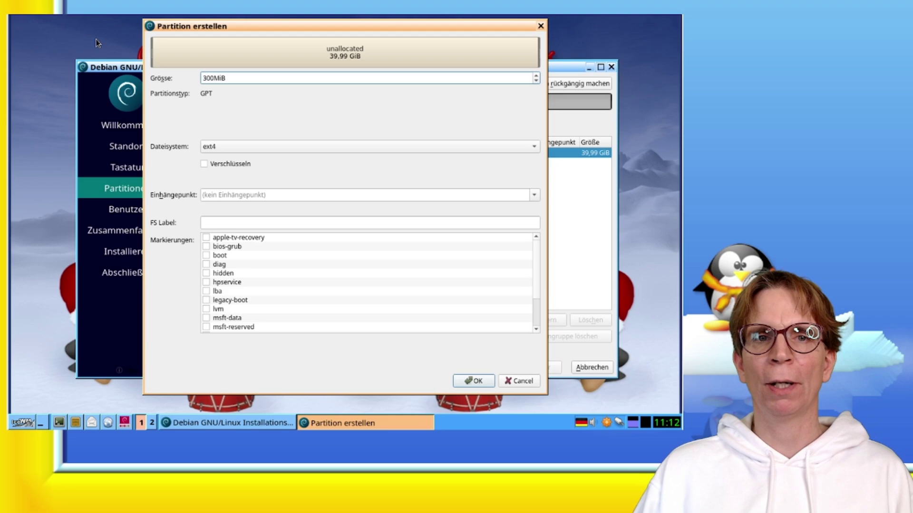
left_click(276, 149)
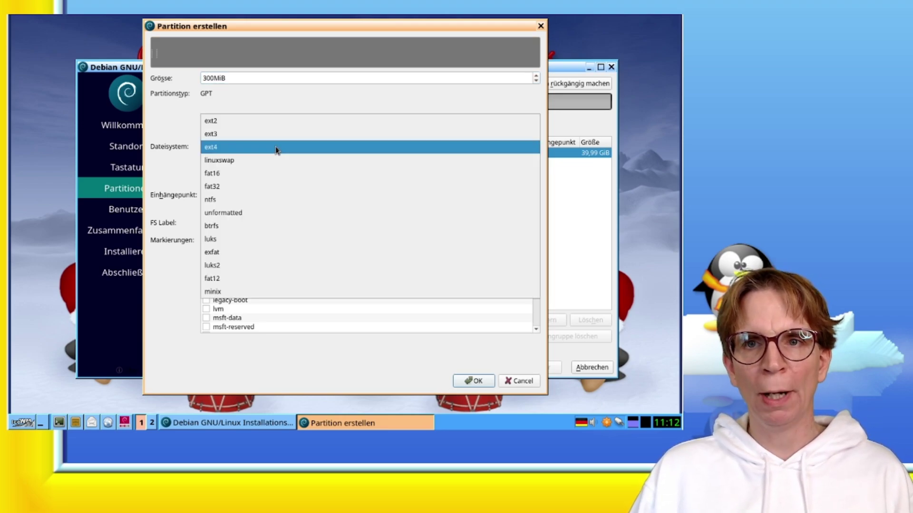
left_click(272, 186)
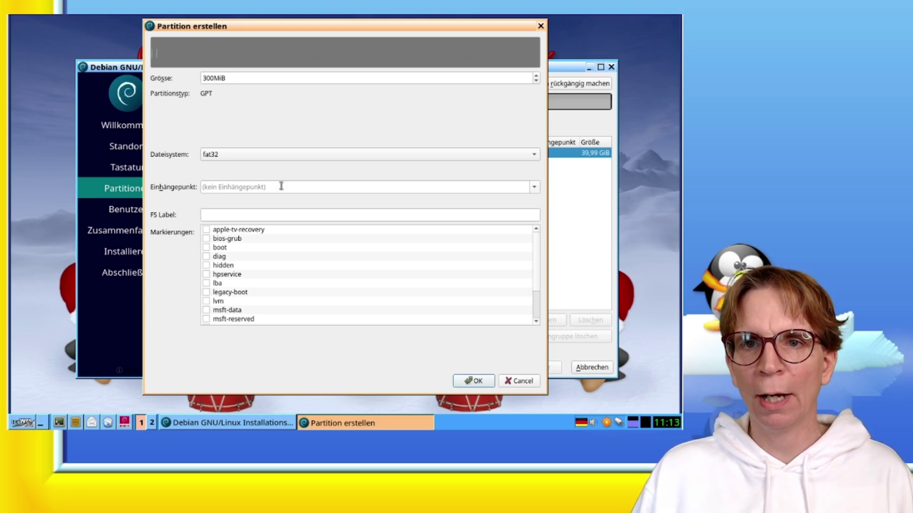
- Set the partition's mount point to /boot/efi, enable its boot flag, leave the label empty and create it
left_click(281, 186)
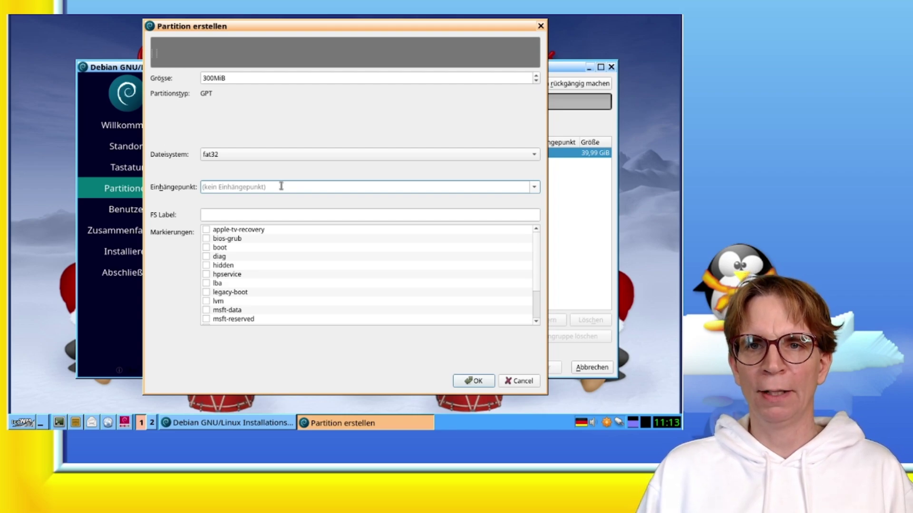
type("/")
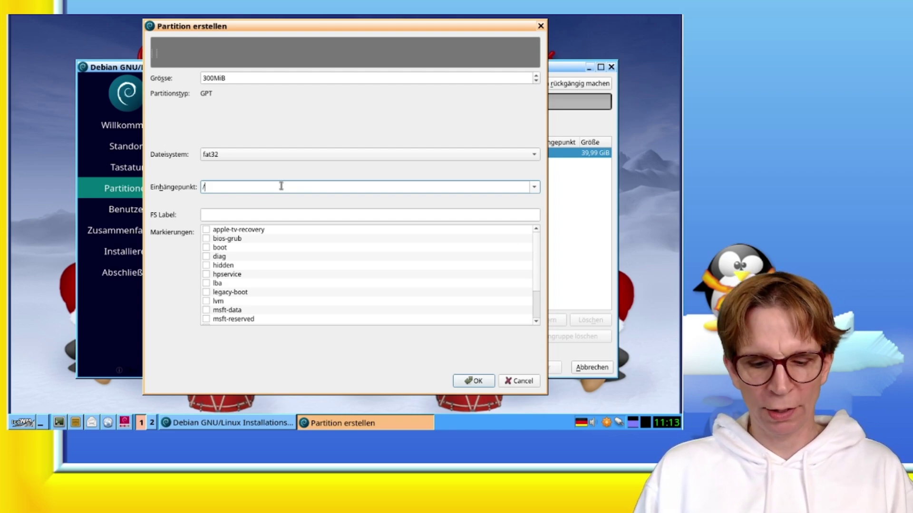
type("boot/e")
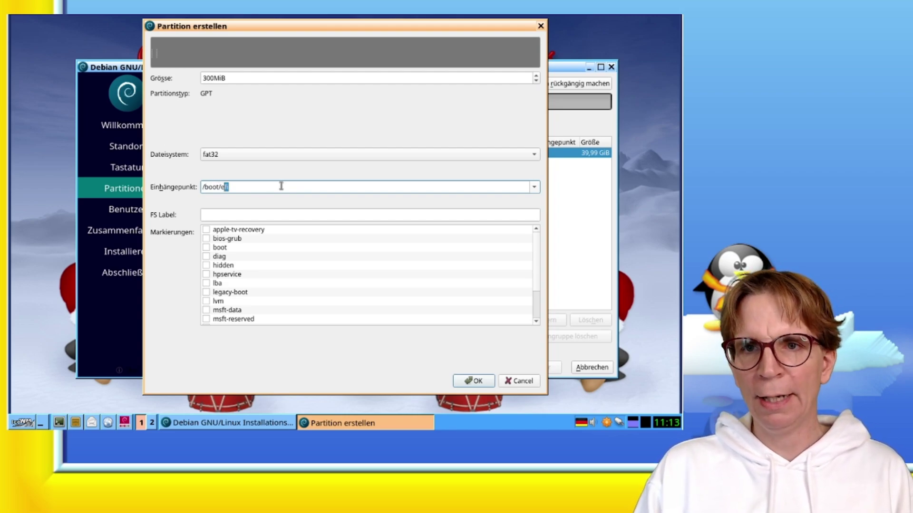
type("fi")
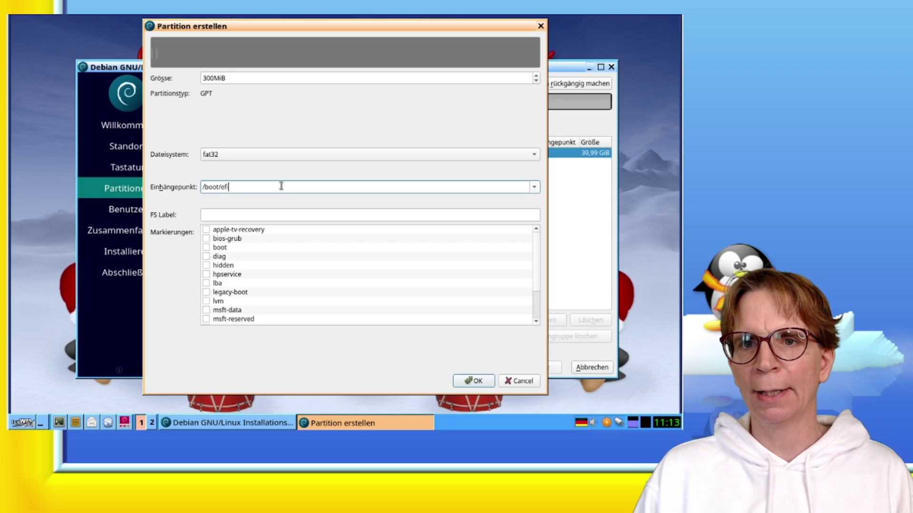
left_click(208, 248)
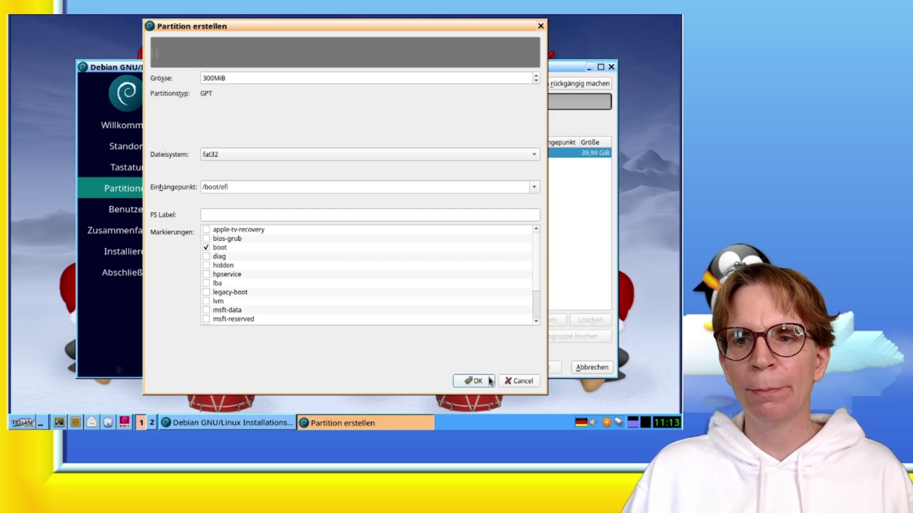
left_click(238, 217)
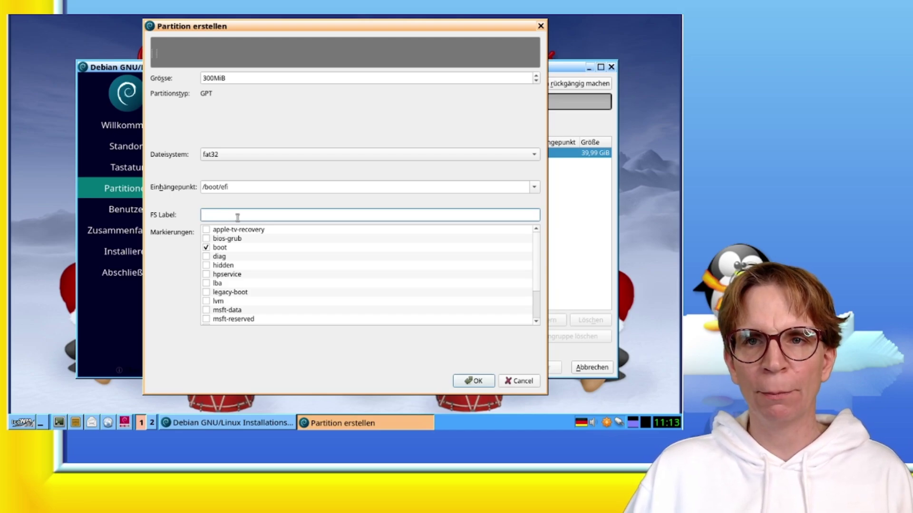
left_click(473, 381)
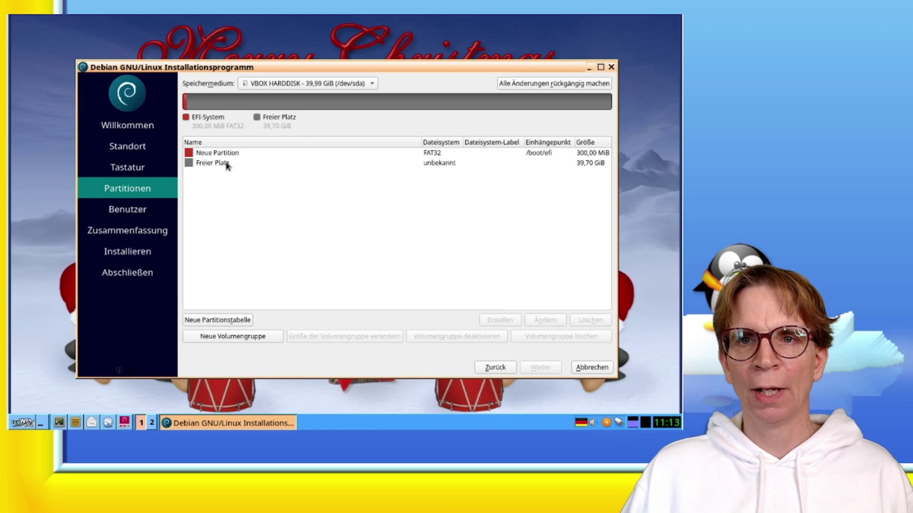
- Start another partition in the remaining free space and set its size to 15000 MiB
left_click(226, 164)
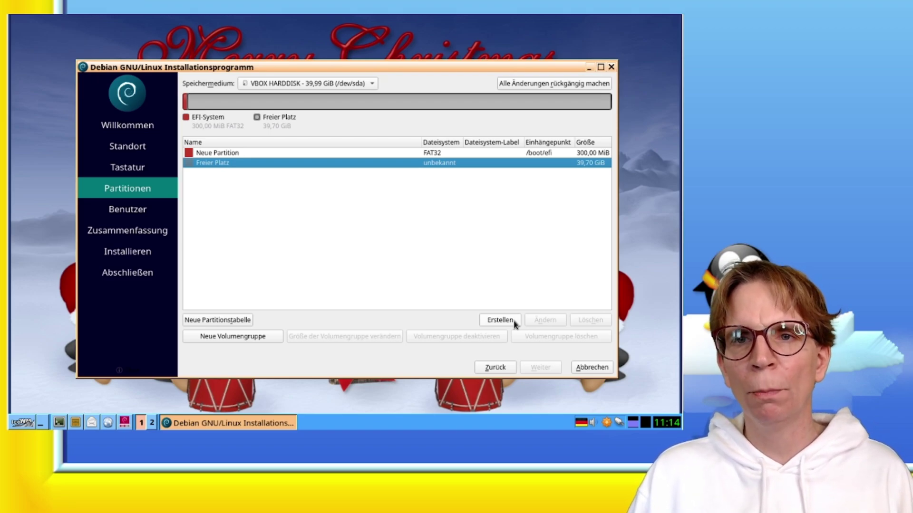
left_click(513, 322)
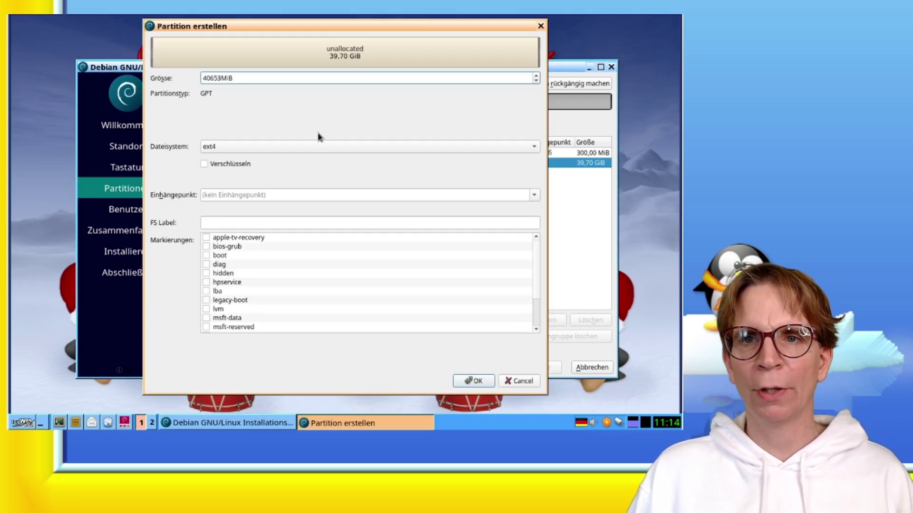
left_click_drag(221, 78, 134, 66)
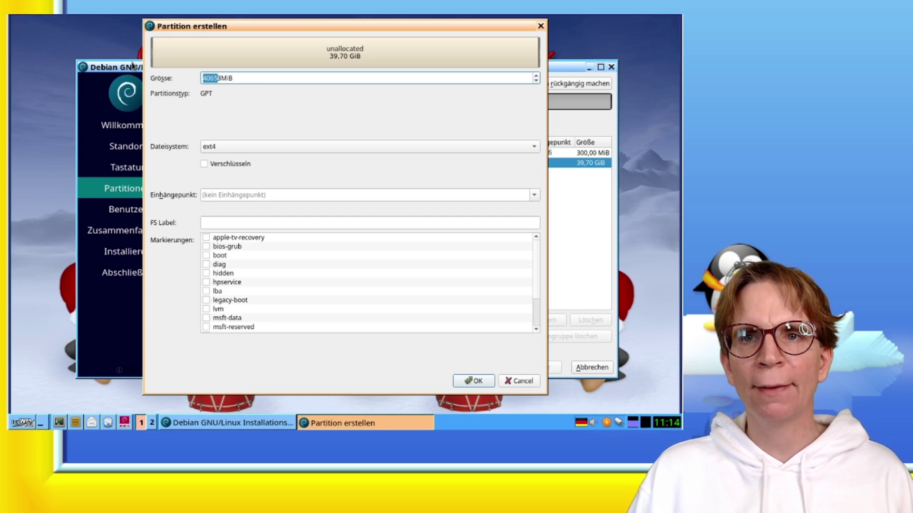
type("406")
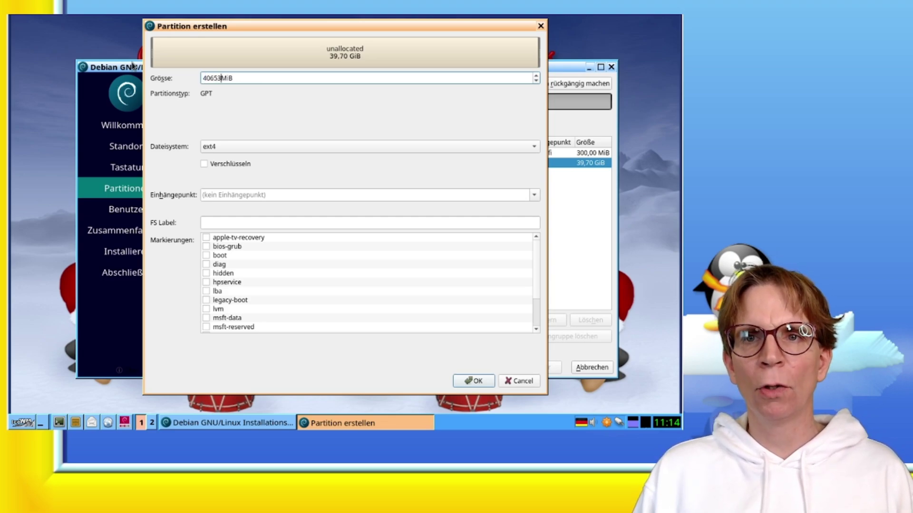
key("Delete")
key("BackSpace")
key("BackSpace")
key("BackSpace")
type("1500")
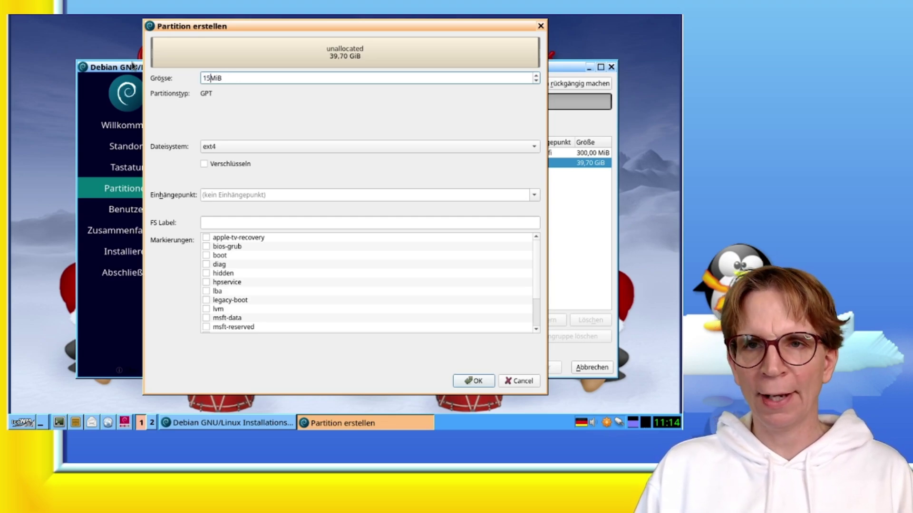
type("0")
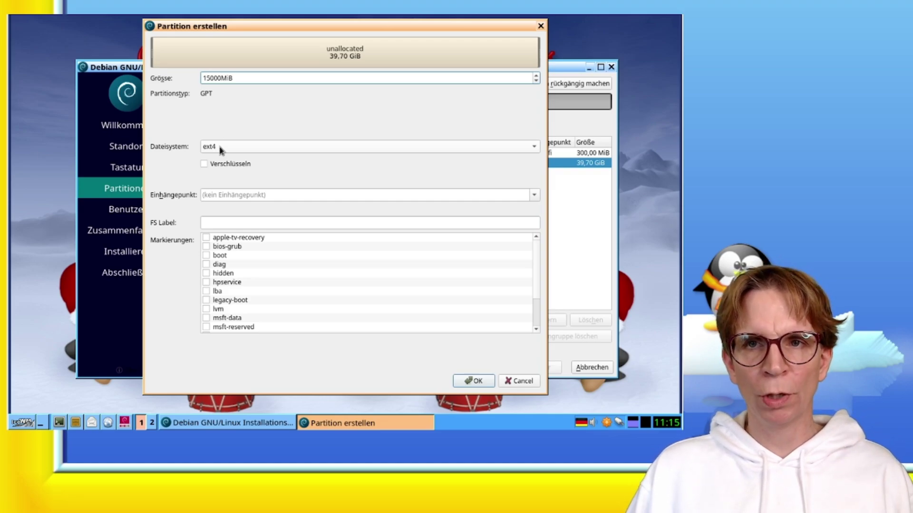
- Set the 15000 MiB ext4 partition's mount point to / and create it
left_click(229, 195)
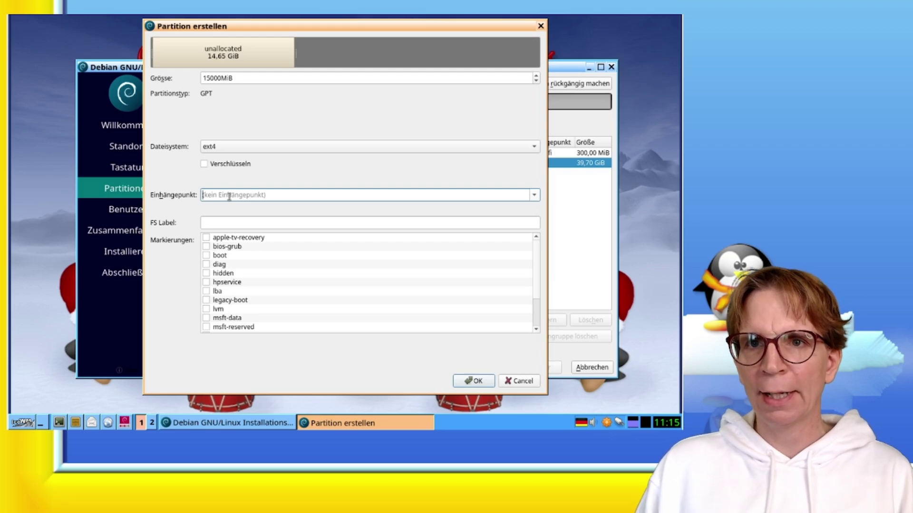
type("/")
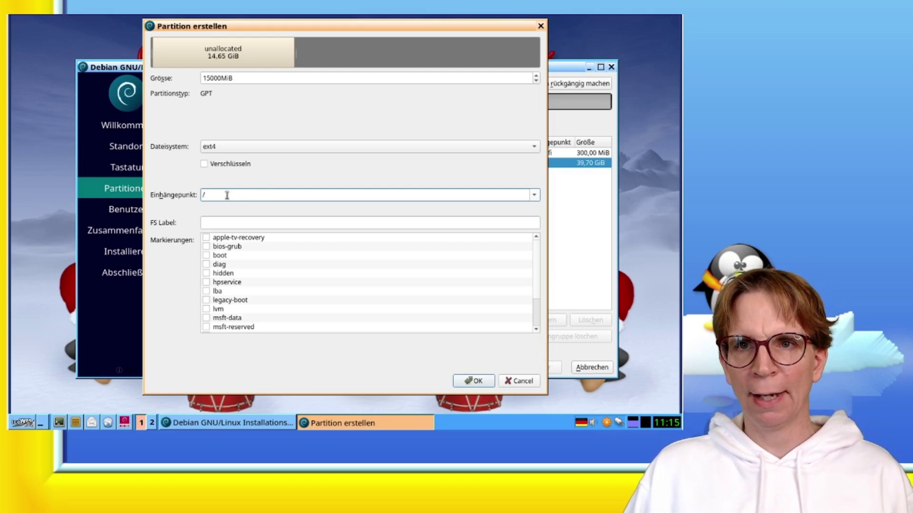
left_click(478, 381)
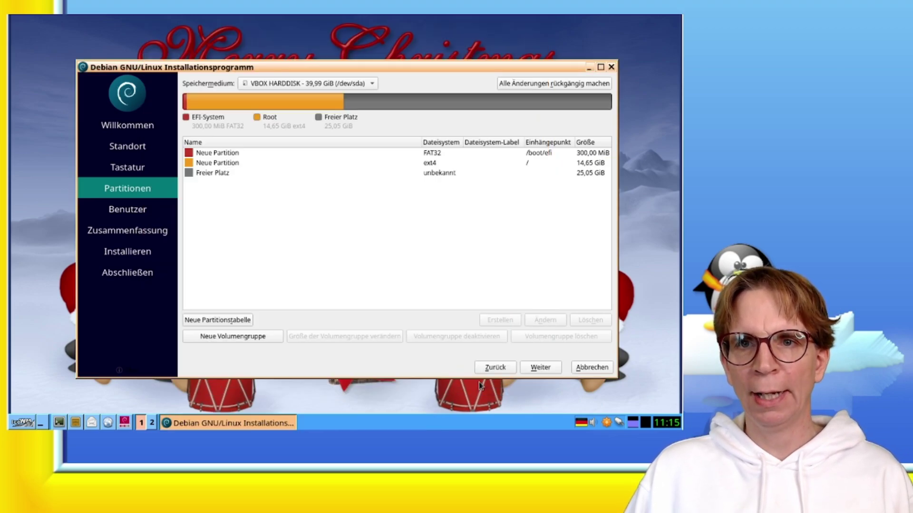
- Create a 23000 MiB ext4 partition in the remaining free space with the mount point /home
left_click(225, 173)
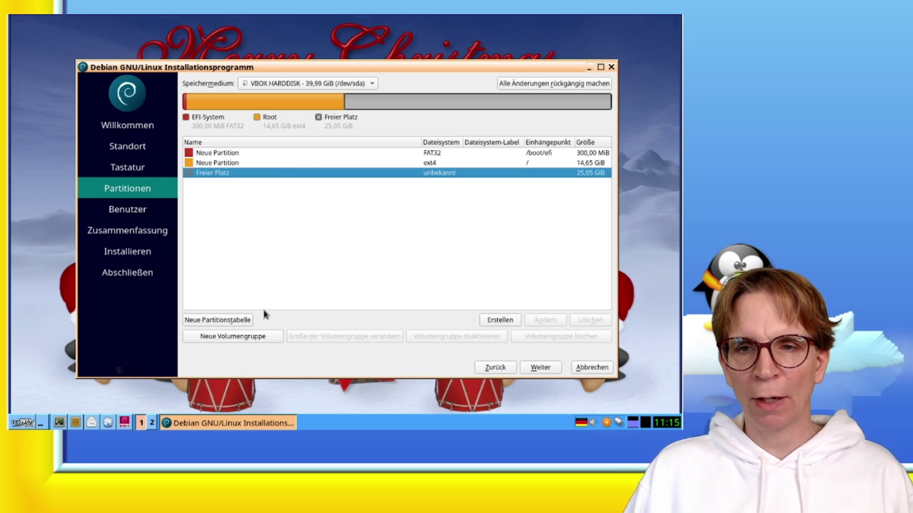
left_click(494, 321)
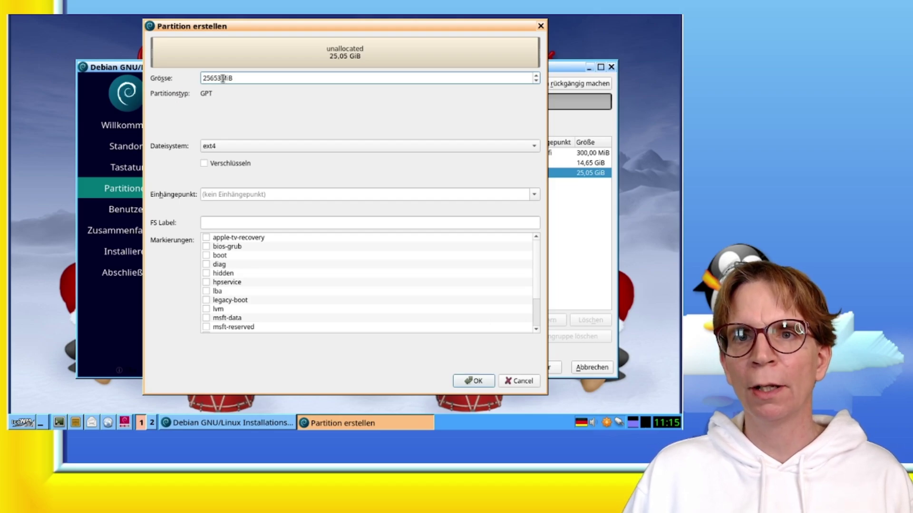
left_click_drag(223, 78, 163, 68)
type("2300")
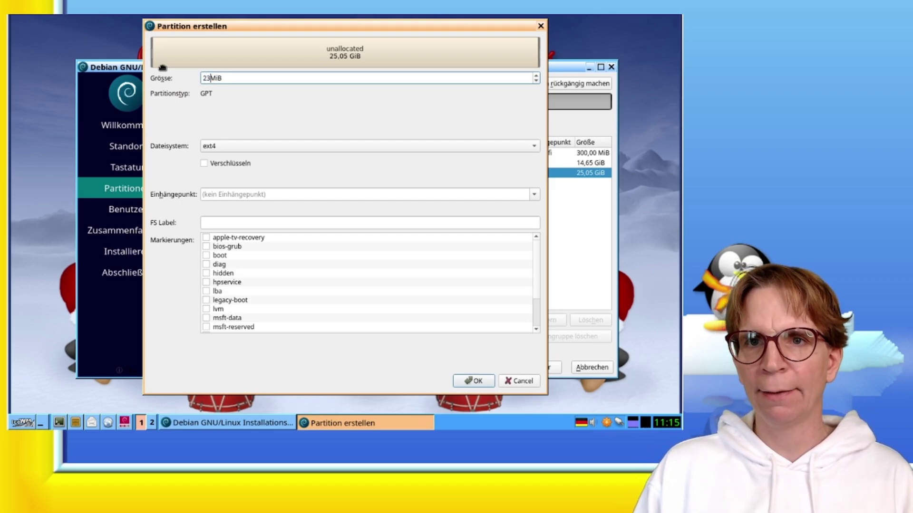
type("0")
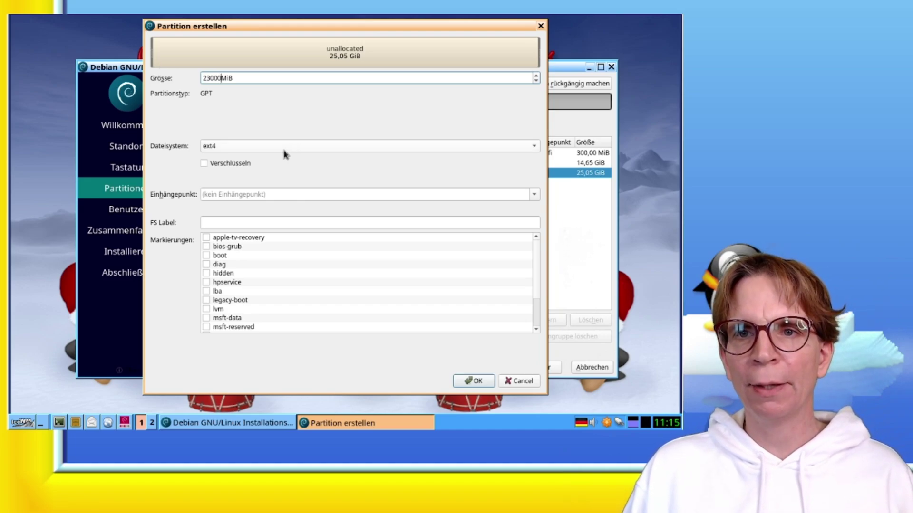
left_click(255, 192)
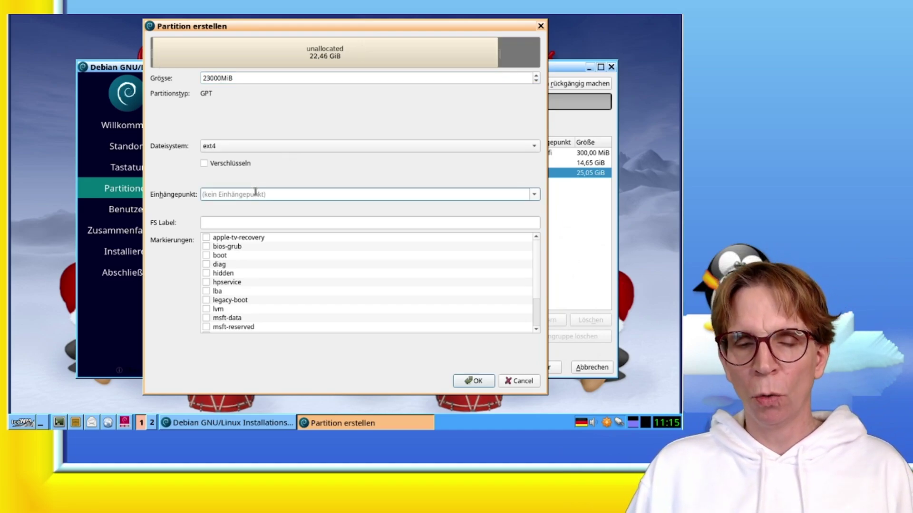
type("/home")
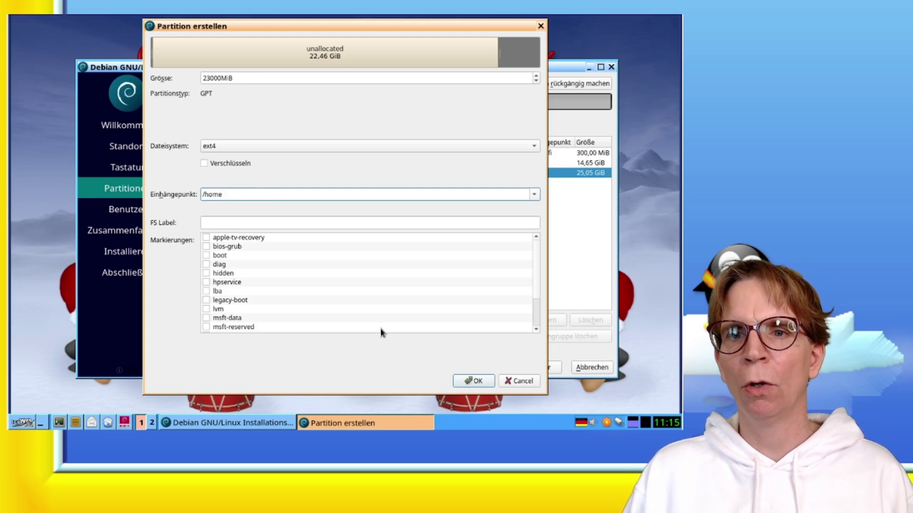
left_click(472, 382)
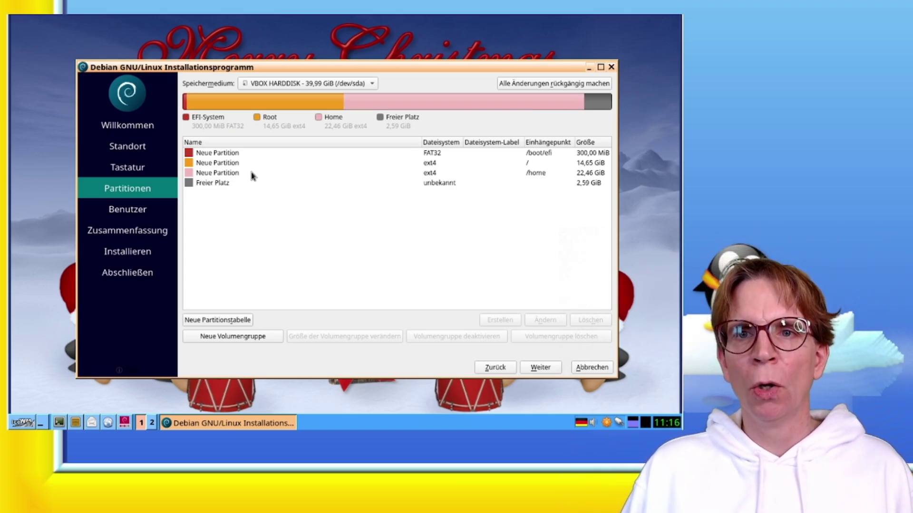
- Create a linuxswap partition with the swap flag in all remaining free space and accept the partition layout
left_click(221, 184)
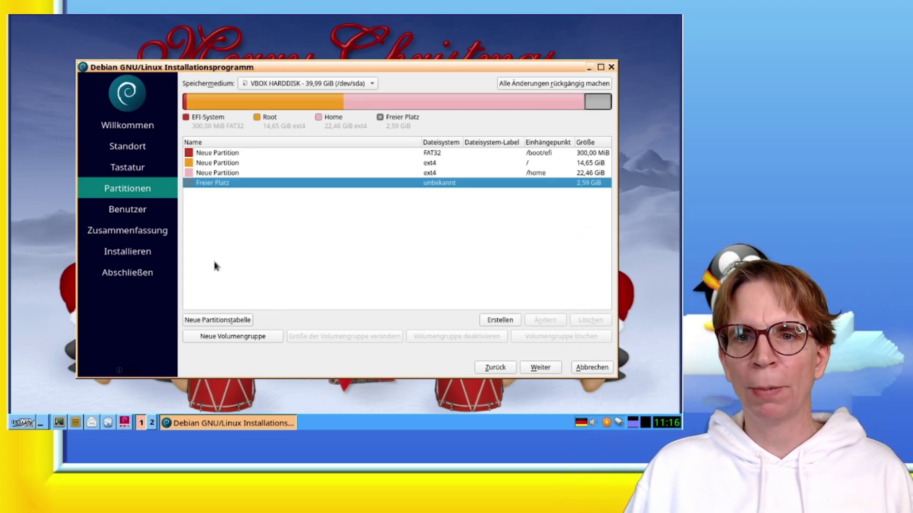
left_click(499, 321)
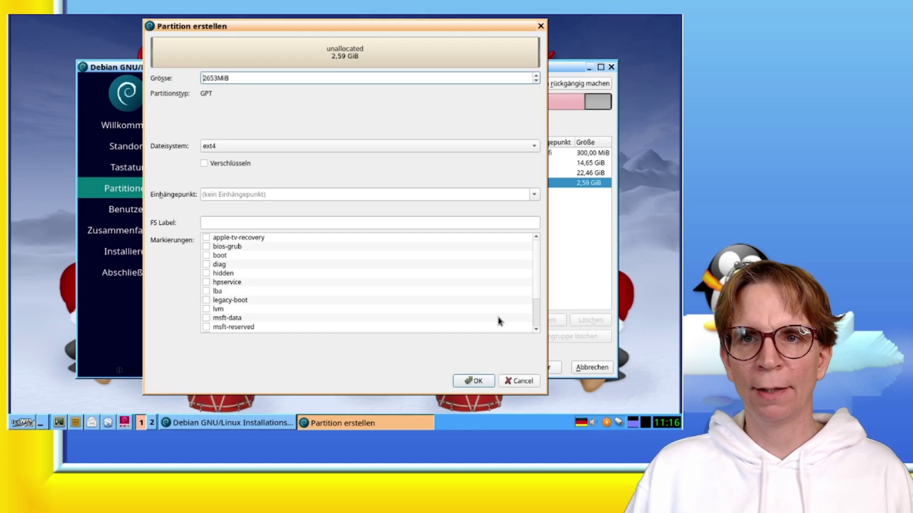
left_click(243, 150)
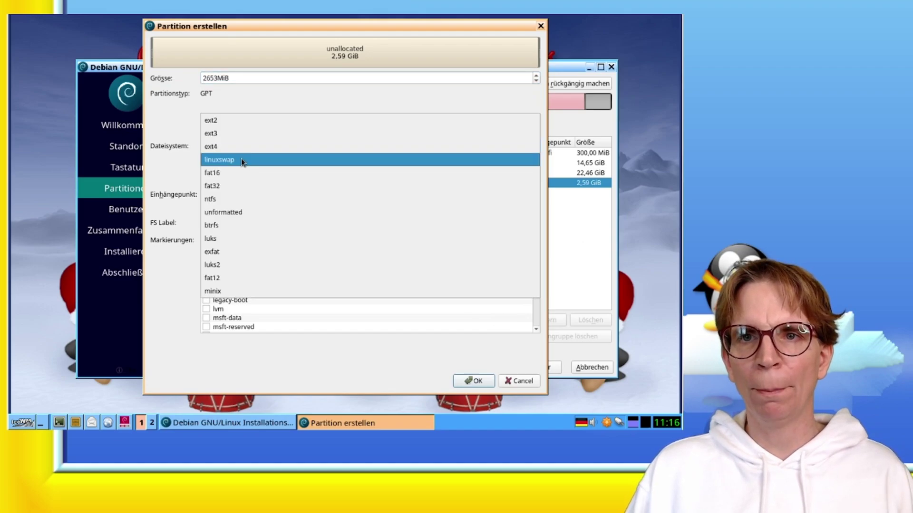
left_click(233, 159)
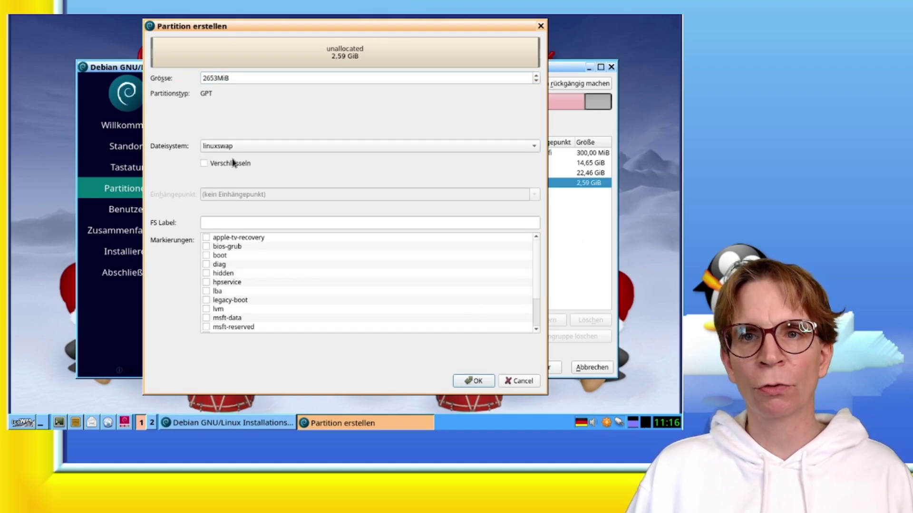
scroll(533, 280, "down", 2)
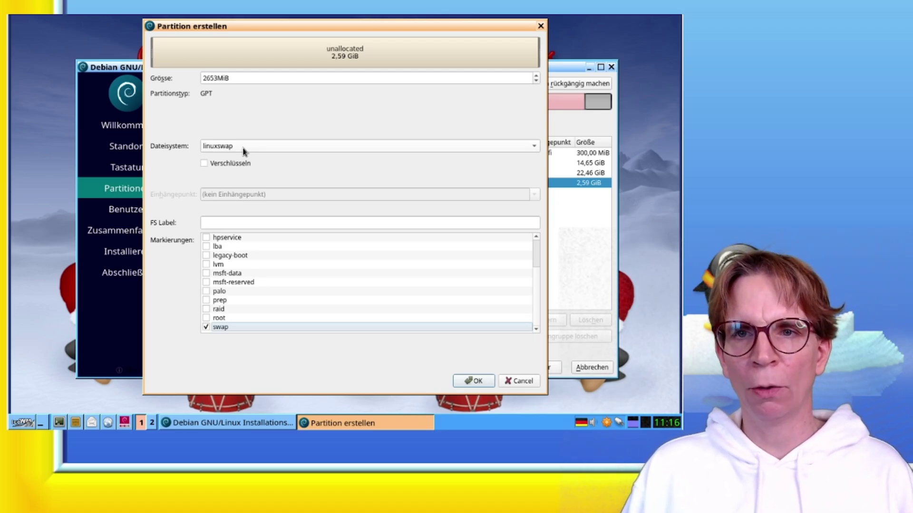
left_click(476, 381)
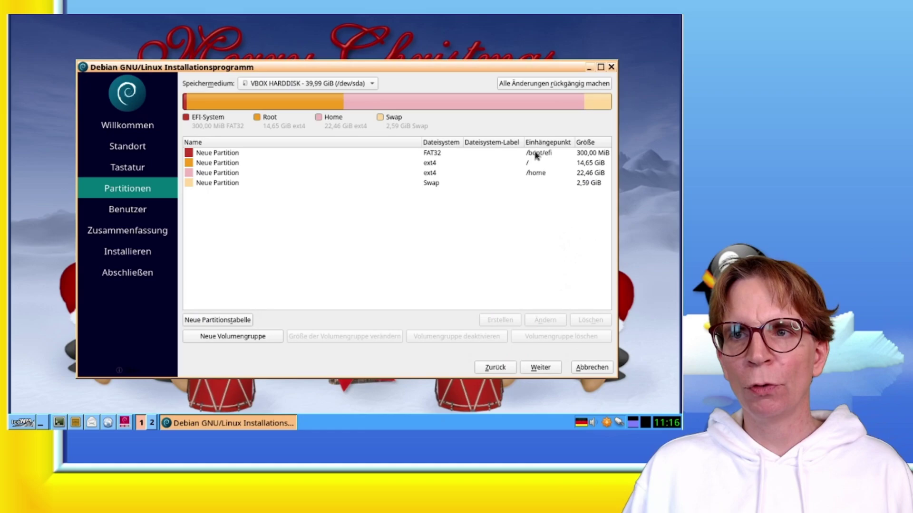
left_click(536, 370)
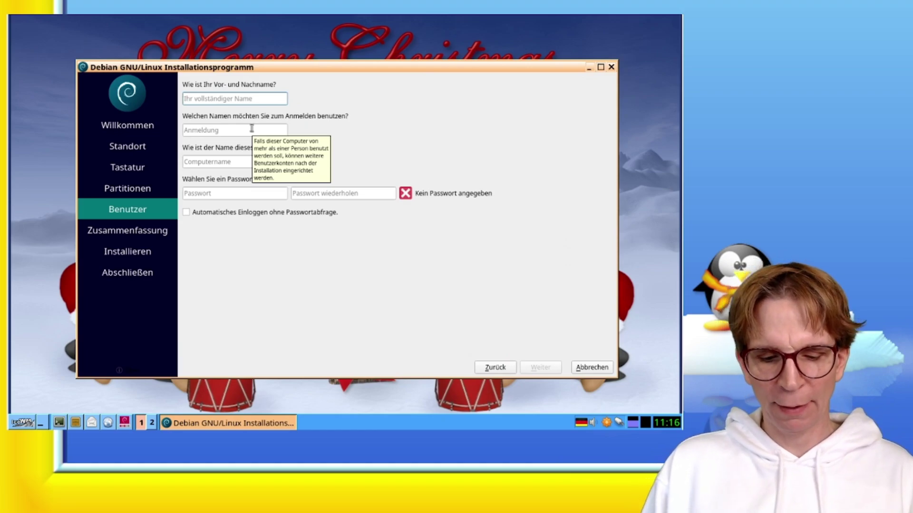
- Enter the user's full name, keep the suggested login name and set the computer name to linux
type("Tux")
key("Tab")
key("Tab")
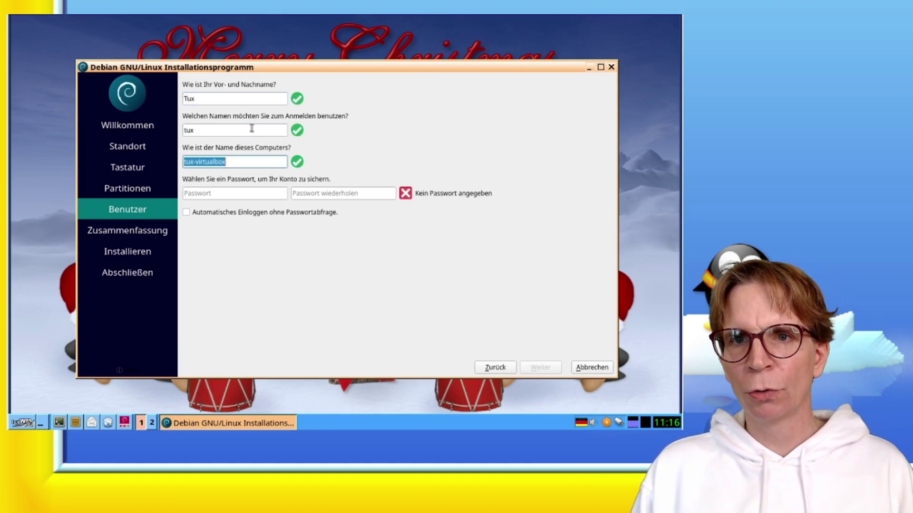
type("linux")
key("Tab")
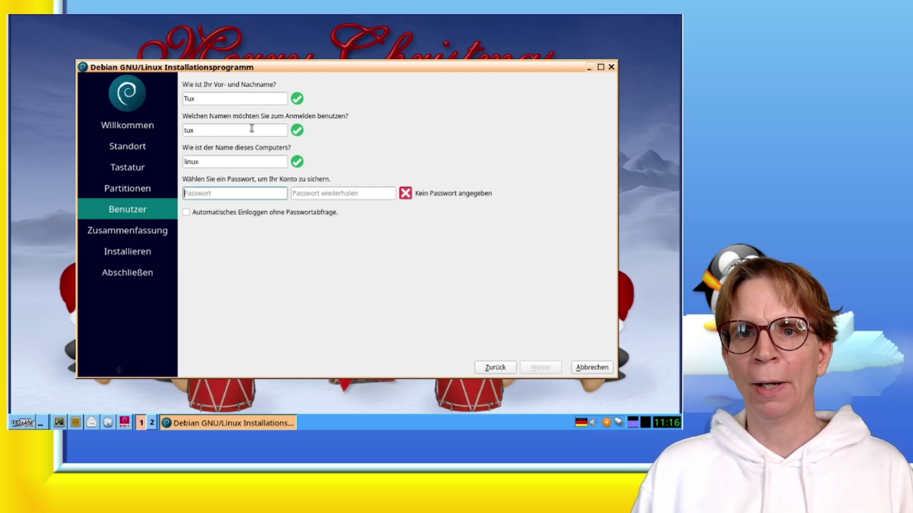
- Enter and repeat the account password, and enable automatic login without a password prompt
type("*********")
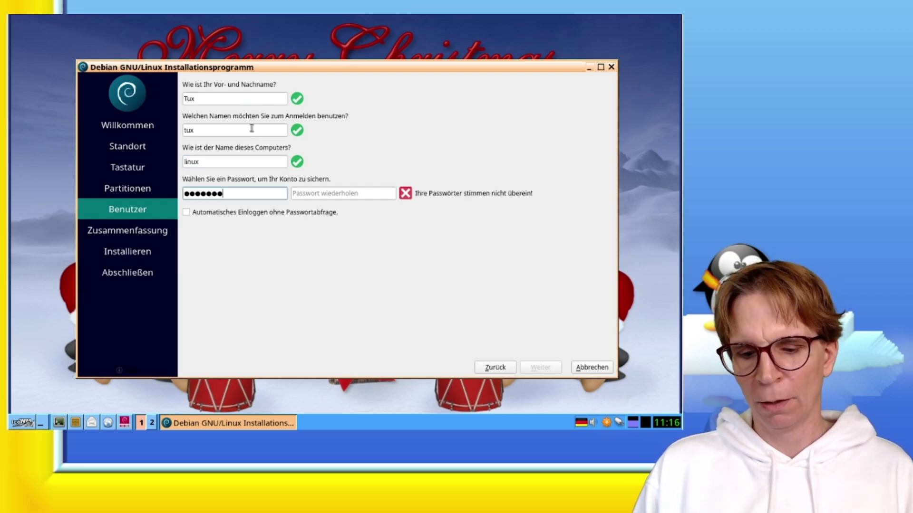
key("Tab")
type("*********")
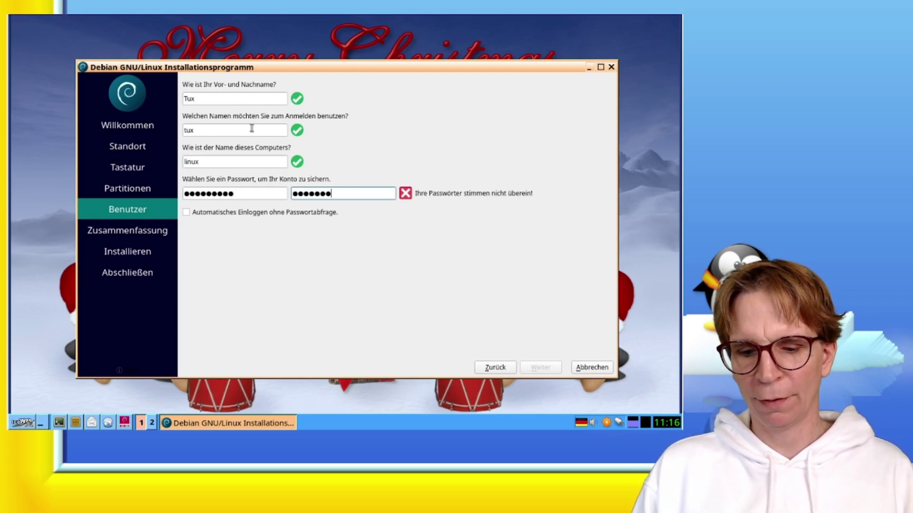
left_click(233, 213)
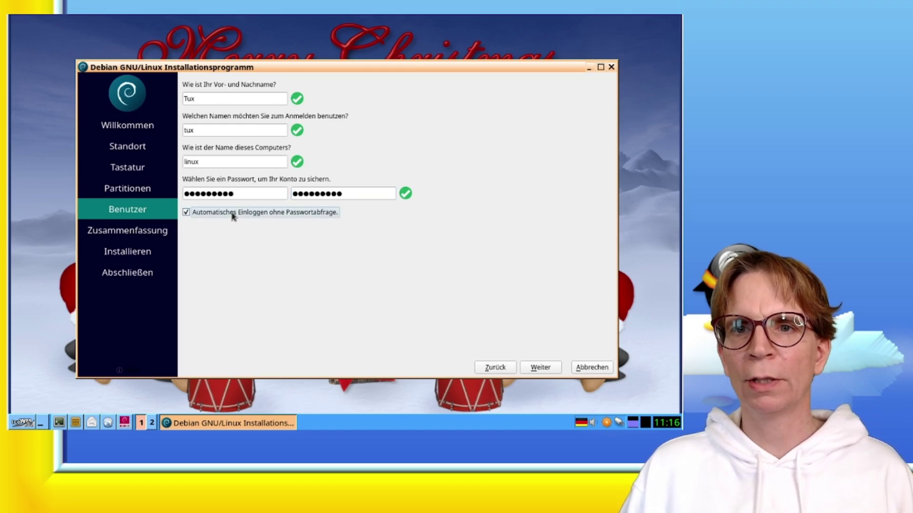
- Continue to the installation summary and start the installation
left_click(540, 368)
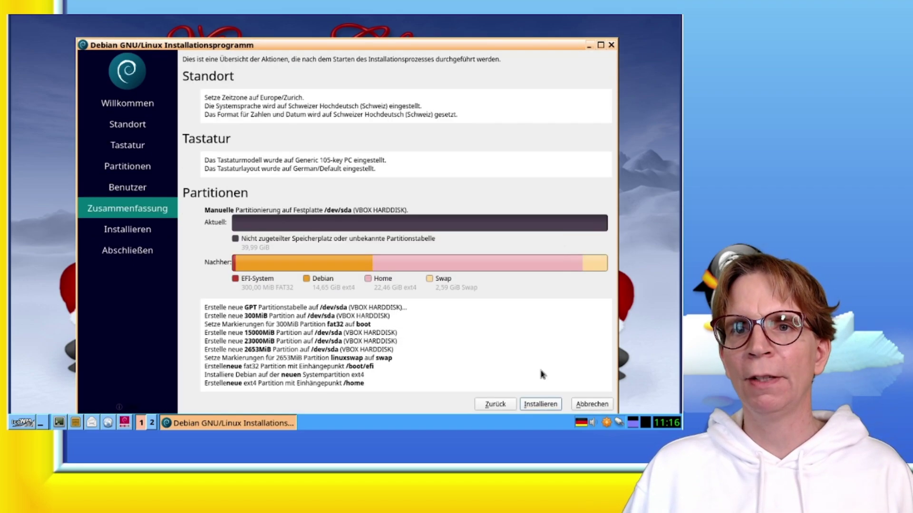
key("Return")
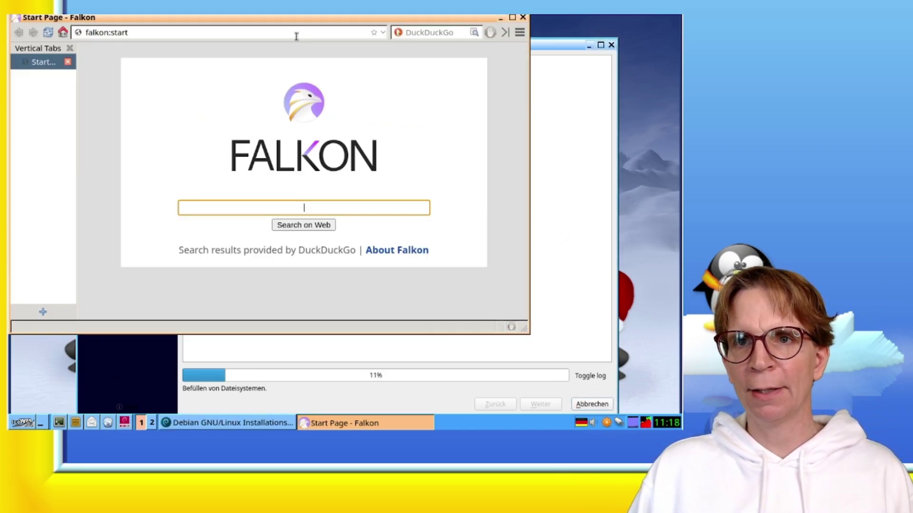
- Open the website spacefun.ch in the Falkon browser
left_click(293, 34)
double_click(288, 31)
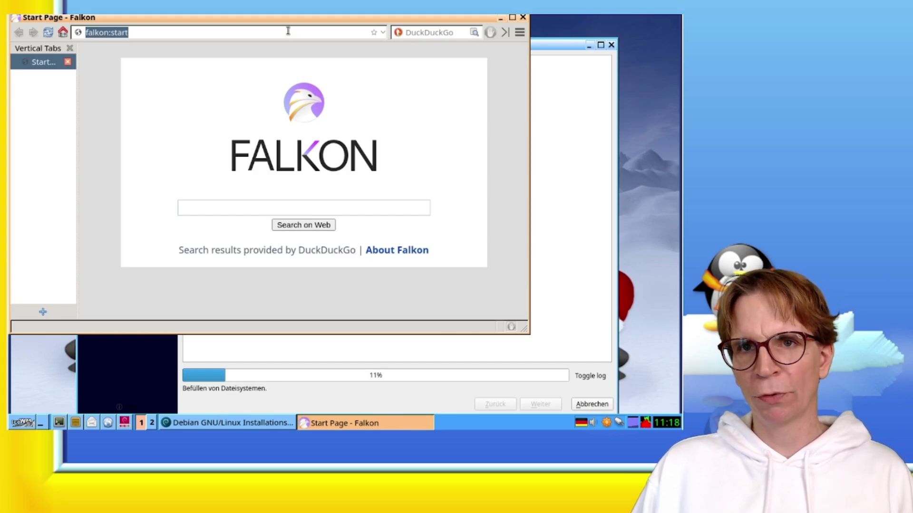
type("spacefun.ch")
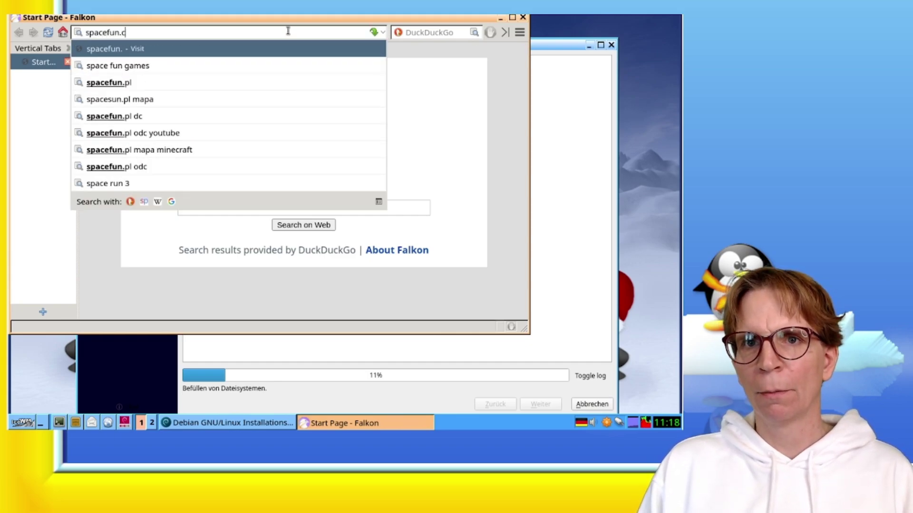
key("Return")
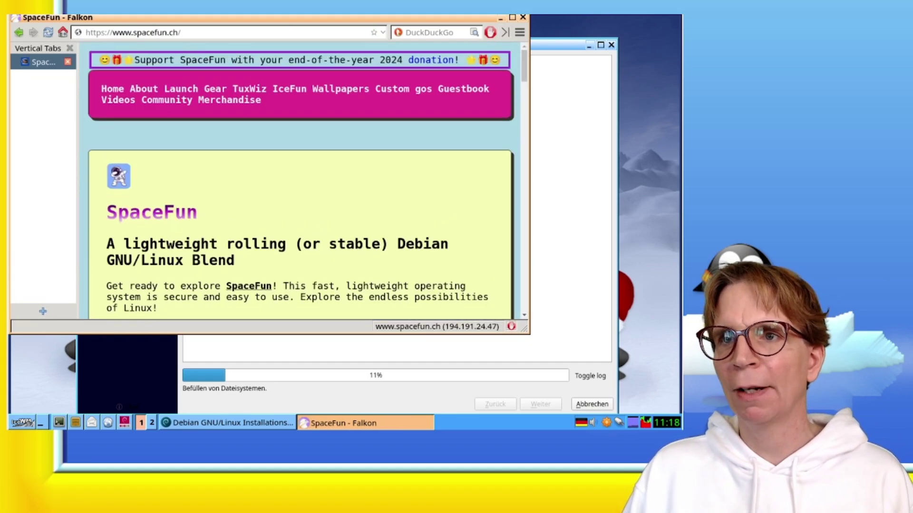
- Open the site's Community page, examine its QR code and chat links, and maximize the browser window
left_click(178, 104)
scroll(312, 182, "down", 5)
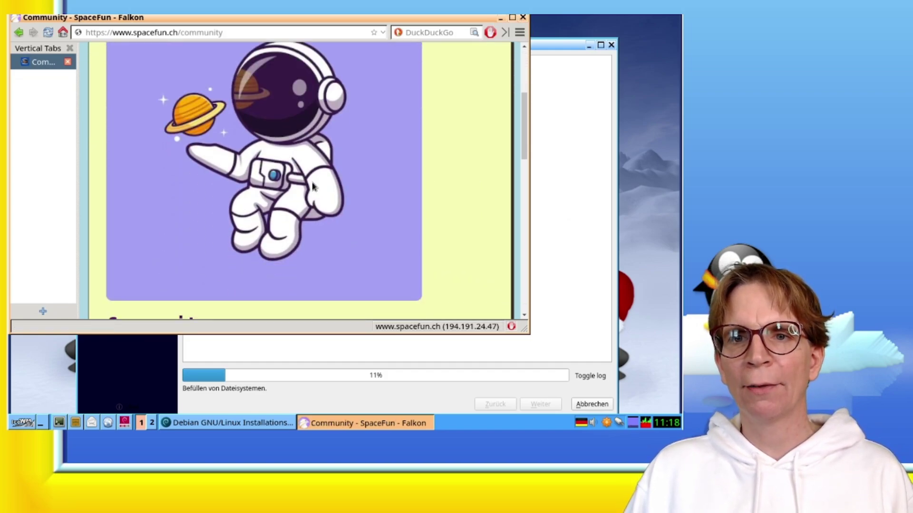
scroll(311, 186, "down", 6)
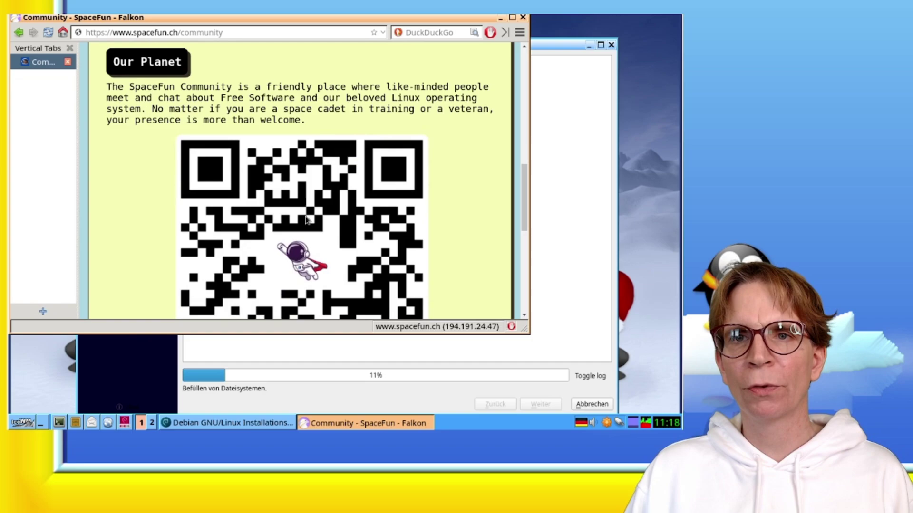
scroll(306, 219, "down", 3)
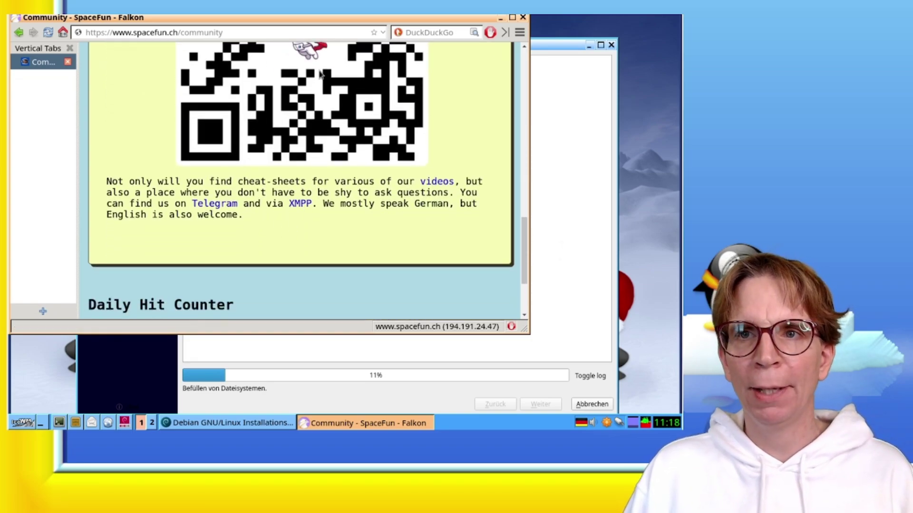
left_click(512, 17)
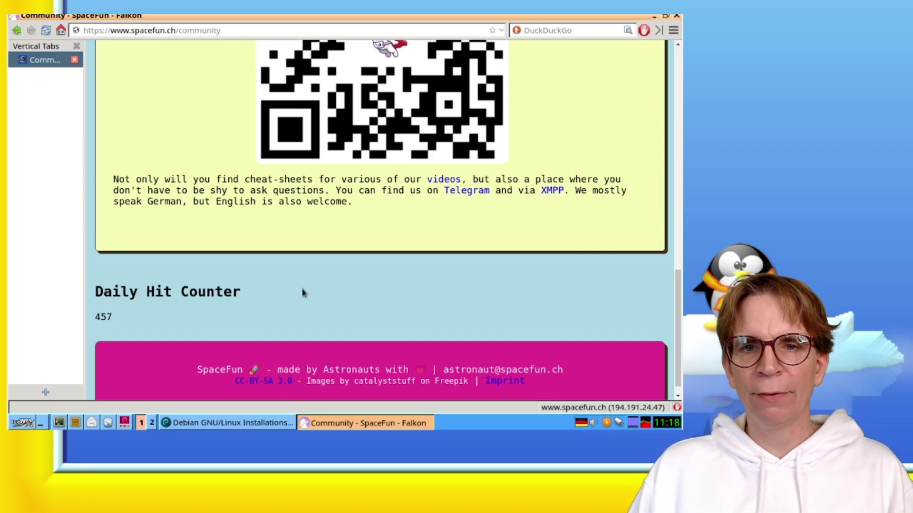
- Examine the list of games installed on the live system
left_click(17, 424)
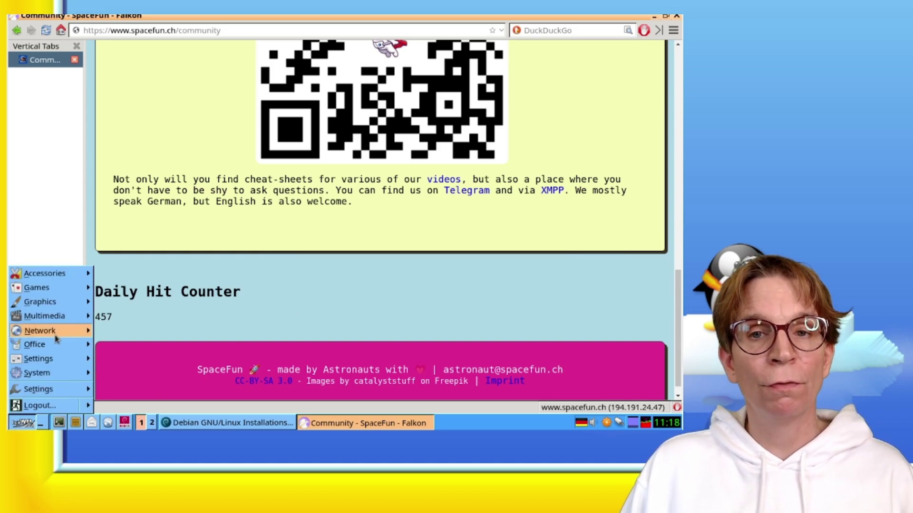
mouse_move(37, 288)
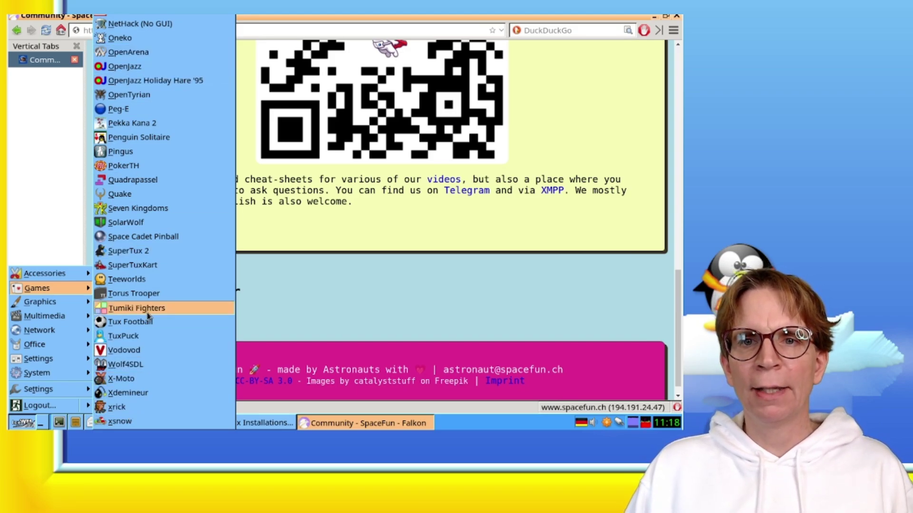
scroll(117, 300, "up", 3)
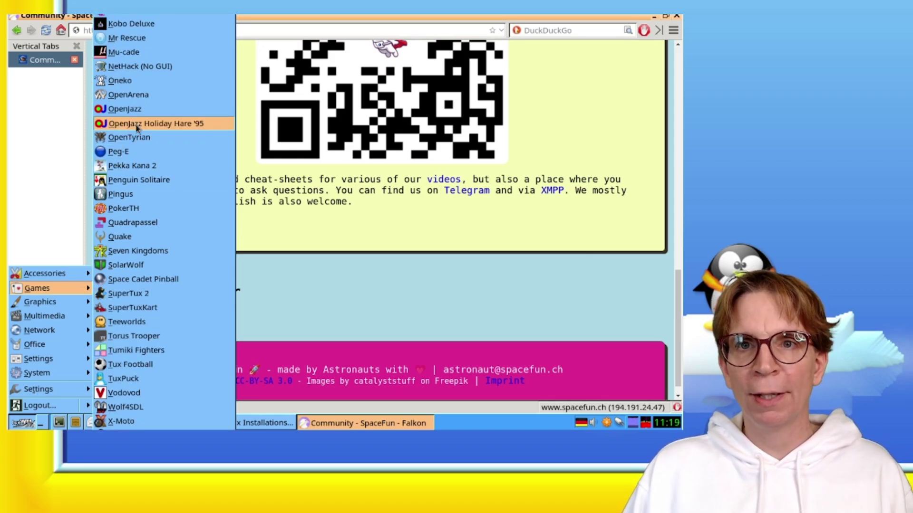
scroll(138, 125, "up", 7)
scroll(138, 125, "up", 7)
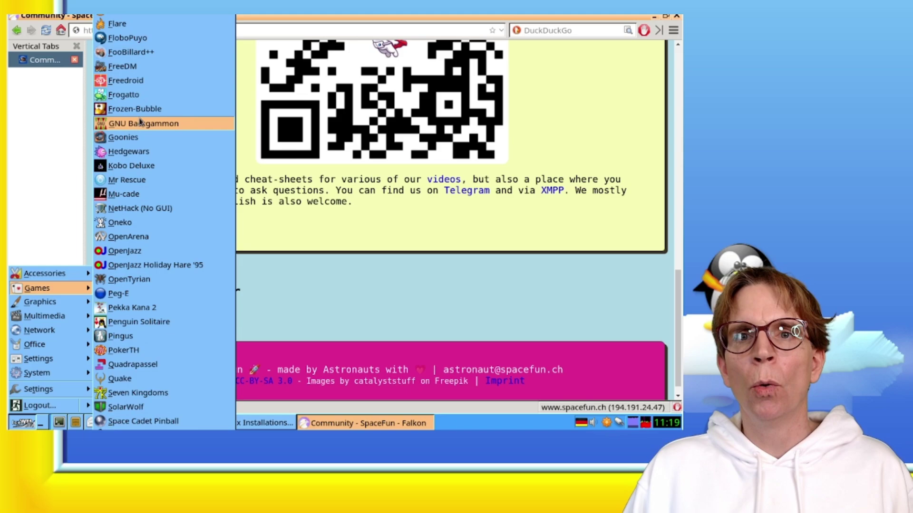
scroll(139, 114, "up", 6)
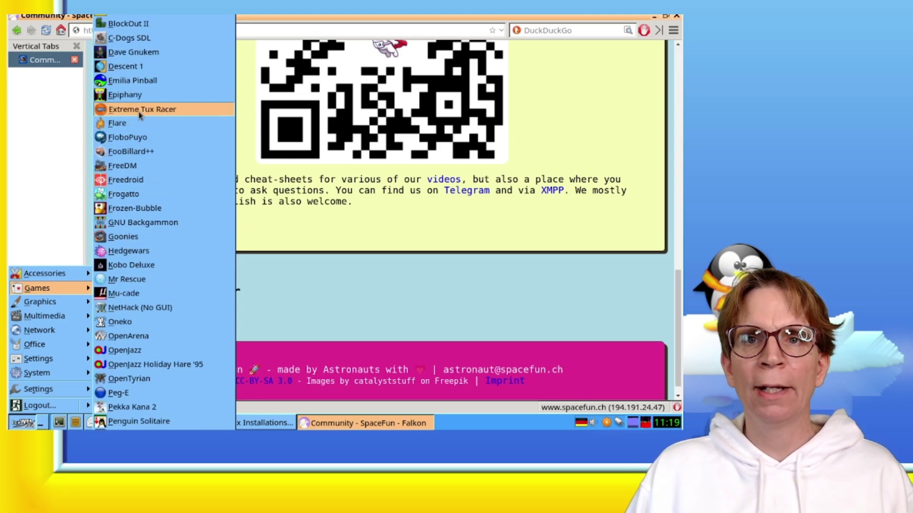
scroll(138, 82, "up", 2)
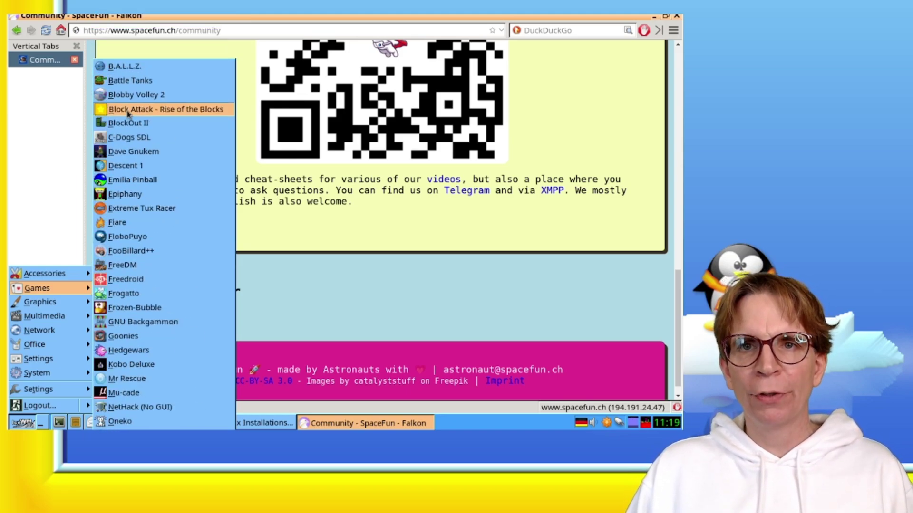